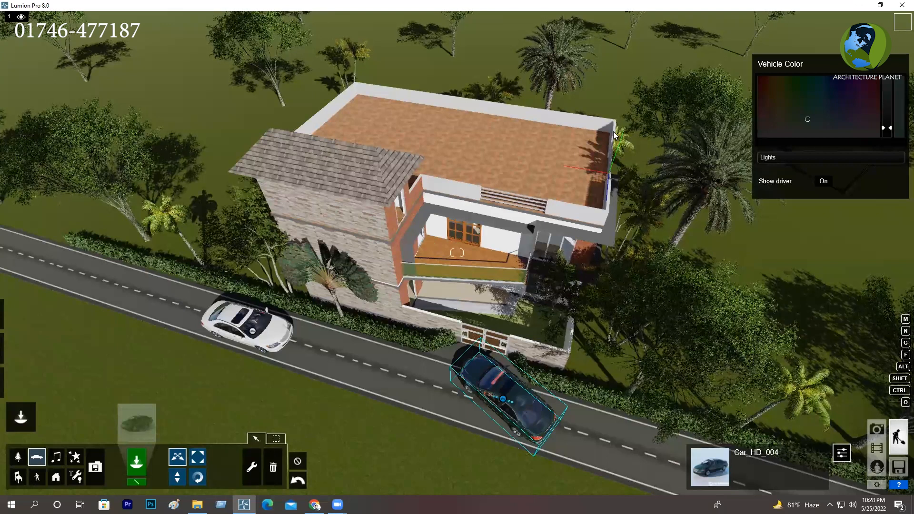
# Open the character library and look through all five pages of men's models
pyautogui.click(37, 478)
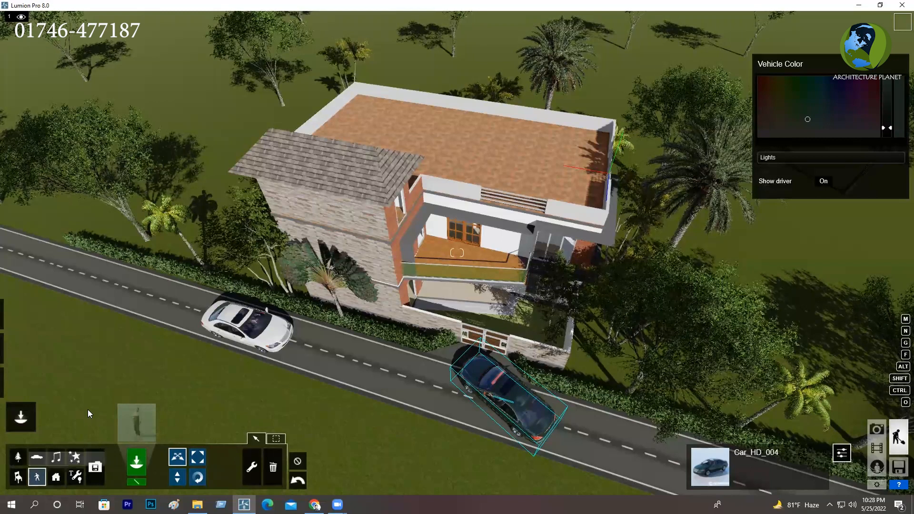
pyautogui.click(136, 420)
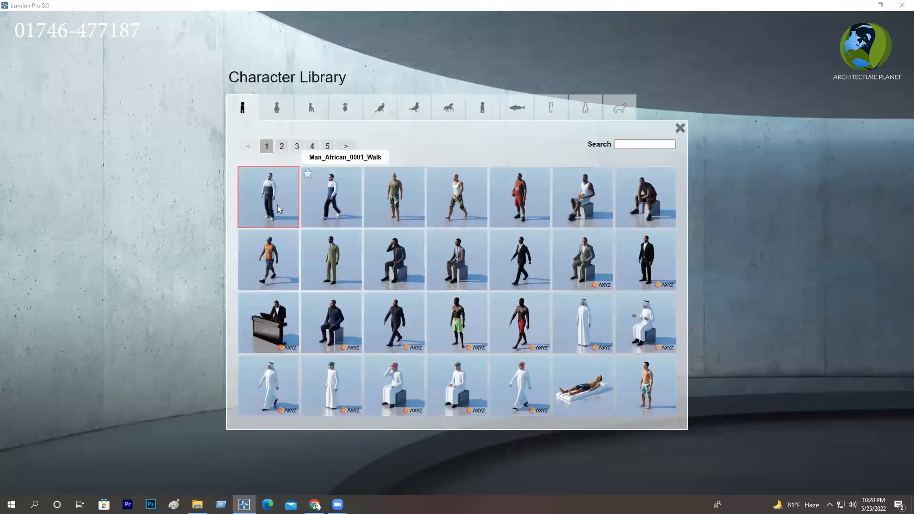
pyautogui.click(282, 146)
pyautogui.click(297, 146)
pyautogui.click(312, 146)
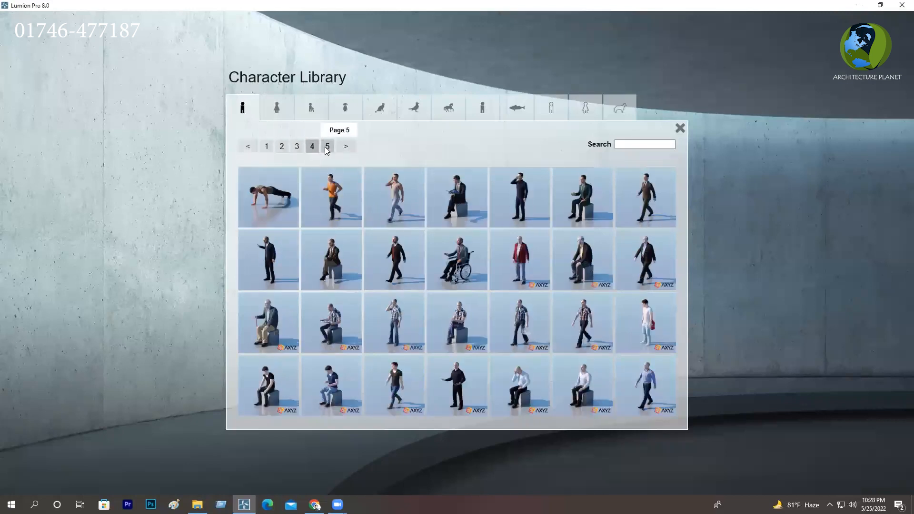
pyautogui.click(327, 146)
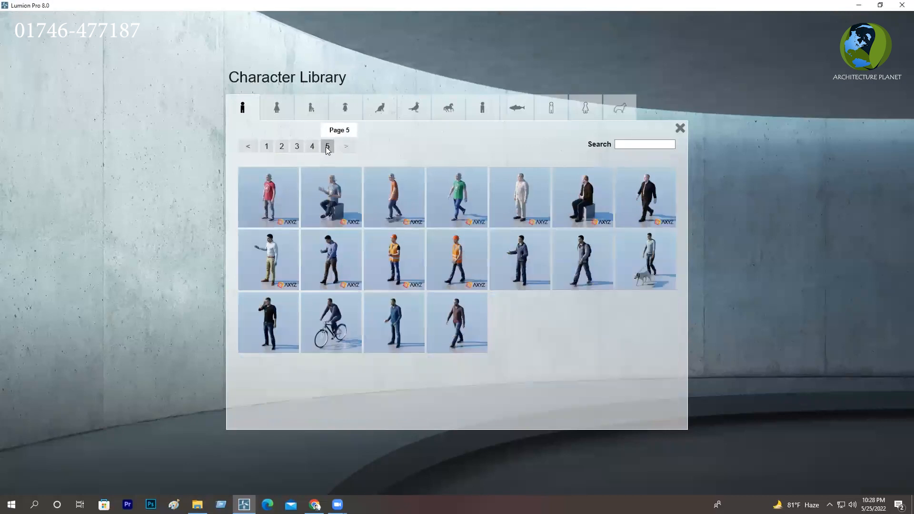
pyautogui.click(266, 147)
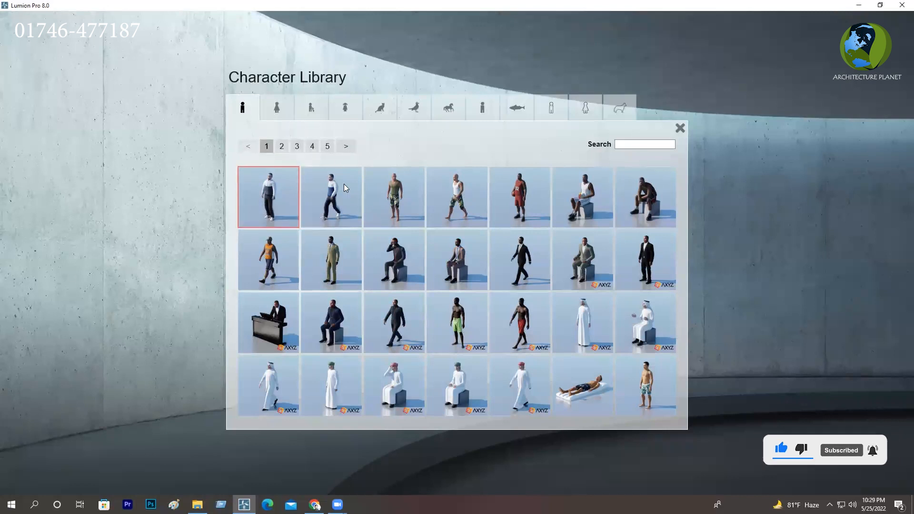
pyautogui.click(281, 146)
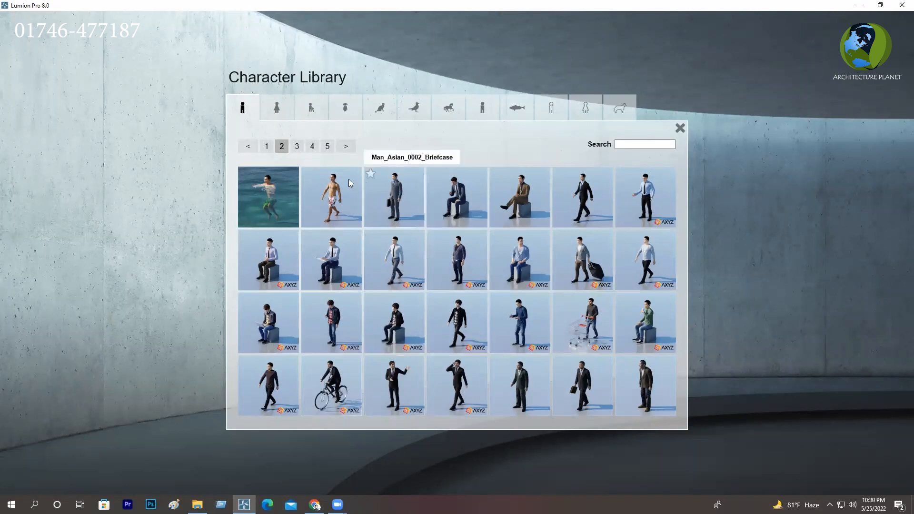
pyautogui.click(297, 146)
pyautogui.click(312, 146)
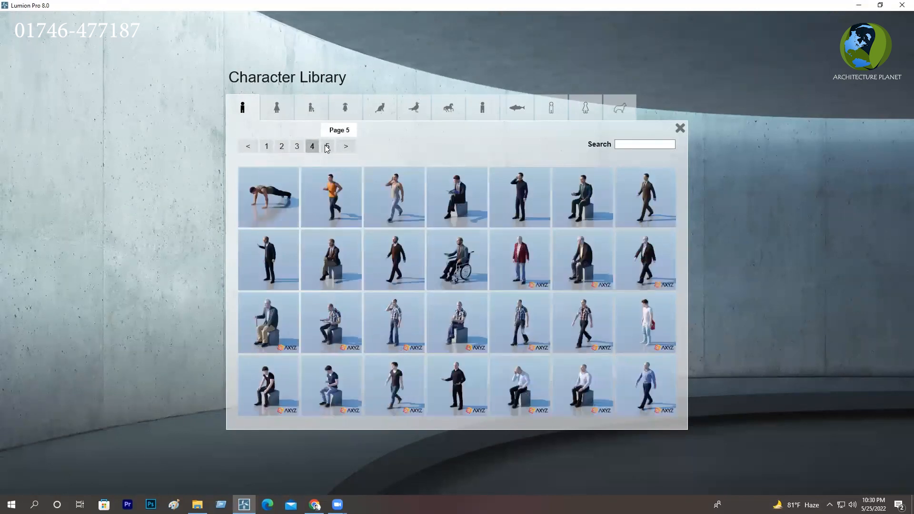
pyautogui.click(328, 147)
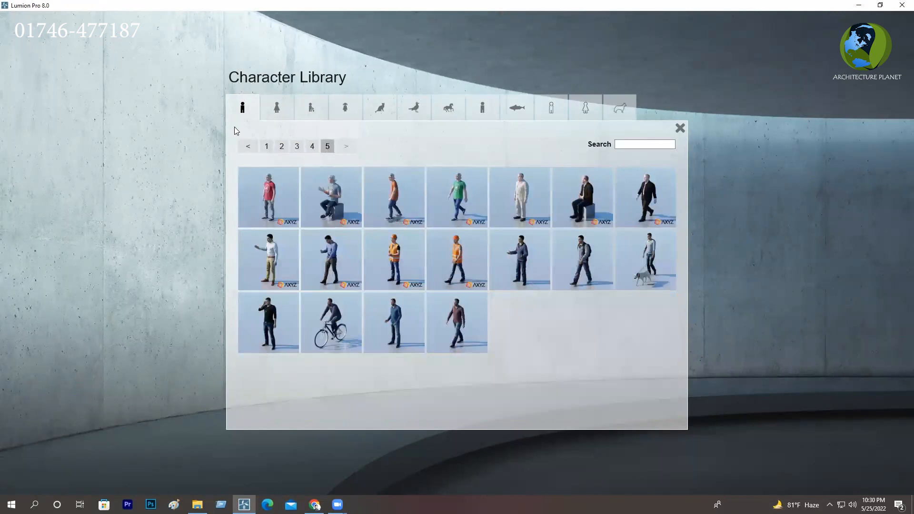
pyautogui.click(267, 148)
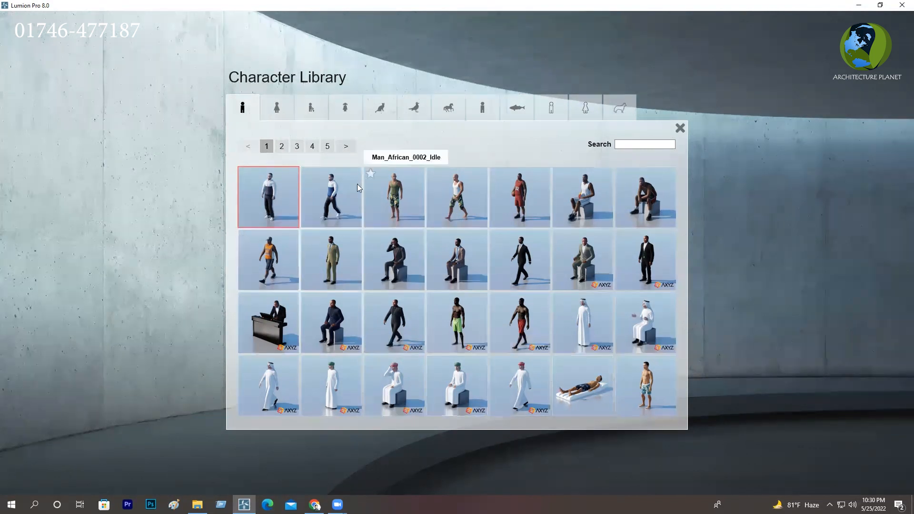
# Choose the Man_Caucasian_0023_Idle model from page 5 of the men's models and place him on the first-floor balcony
pyautogui.click(283, 148)
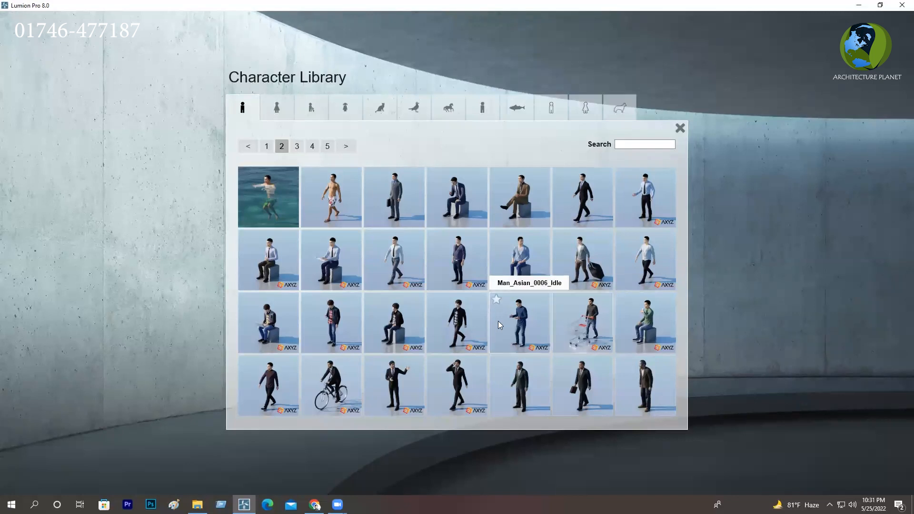
pyautogui.click(296, 146)
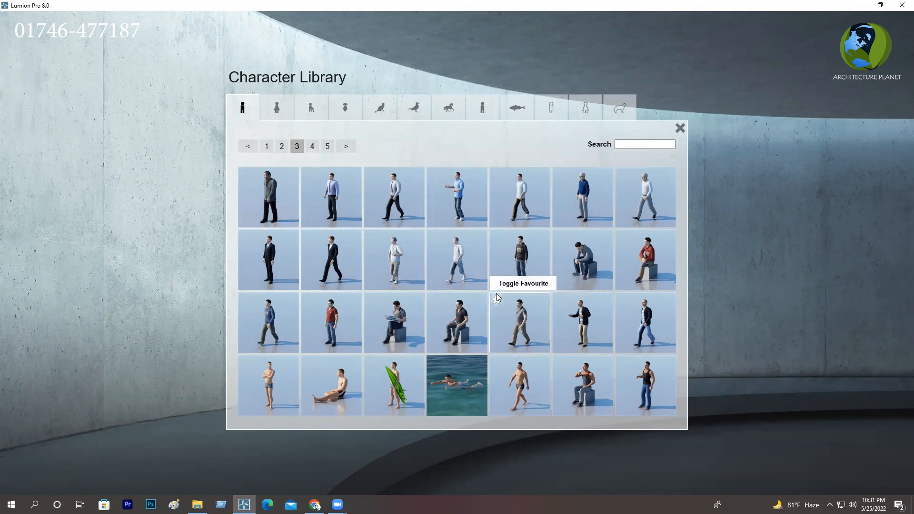
pyautogui.click(312, 146)
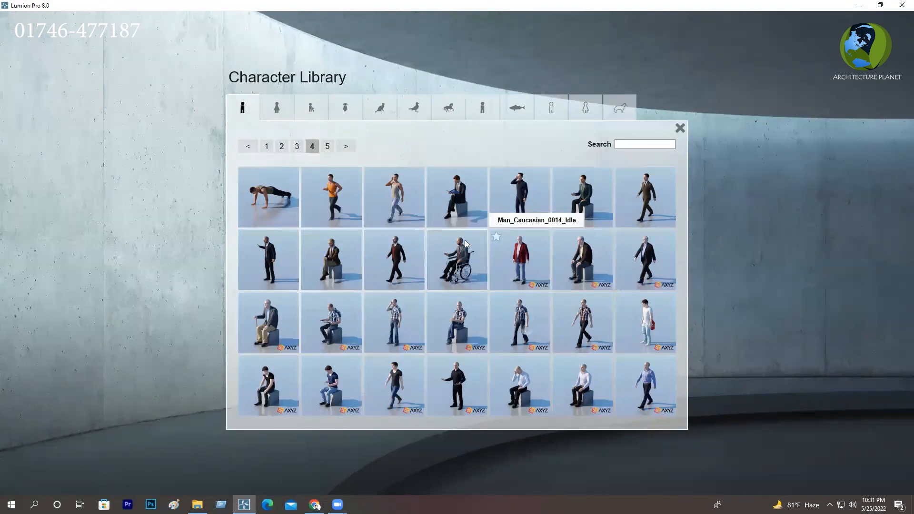
pyautogui.click(327, 148)
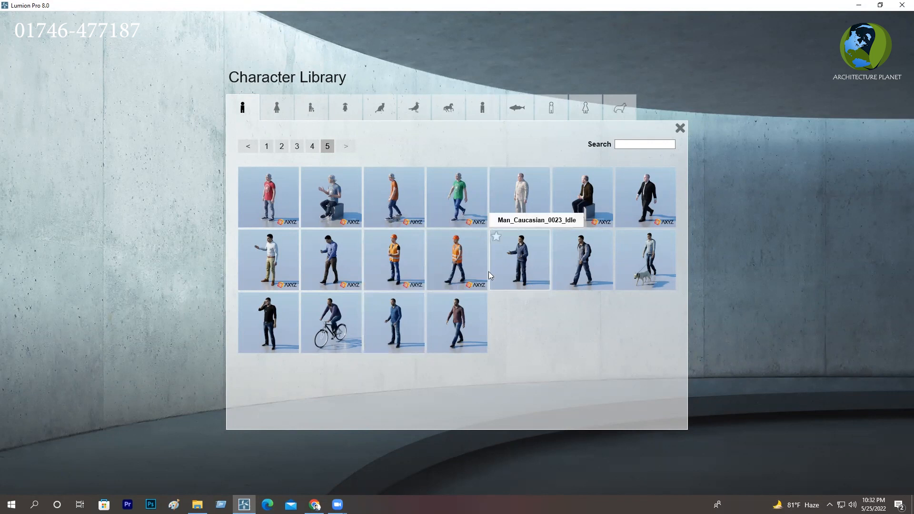
pyautogui.click(510, 252)
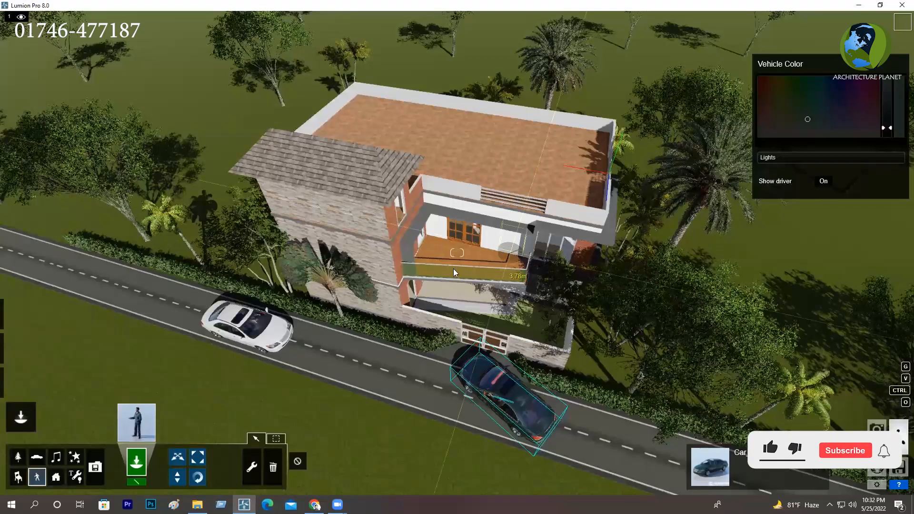
pyautogui.click(453, 268)
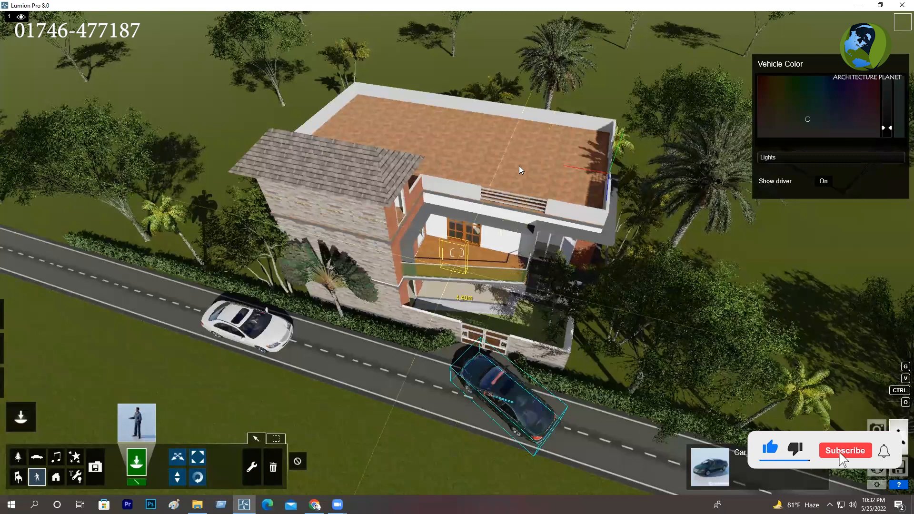
pyautogui.click(478, 260)
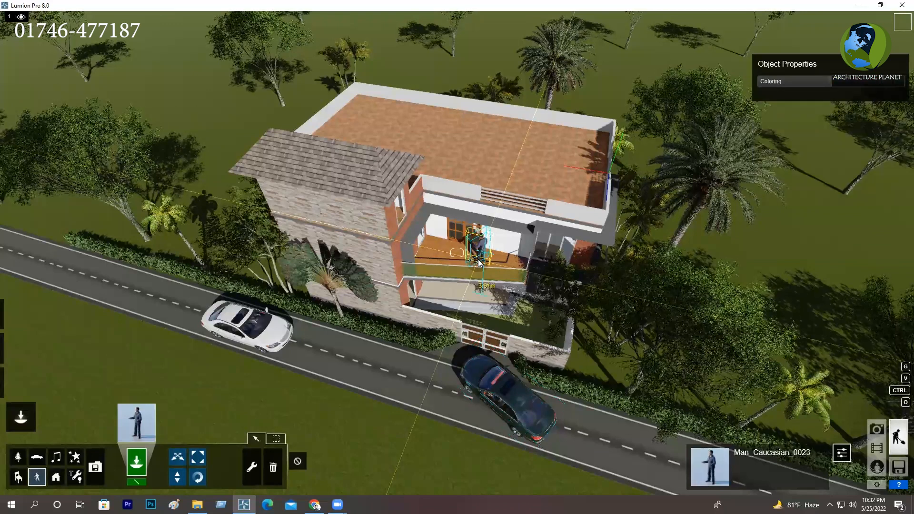
# Place the standing Man_Caucasian_0025 character on the balcony beside the first man
pyautogui.click(138, 420)
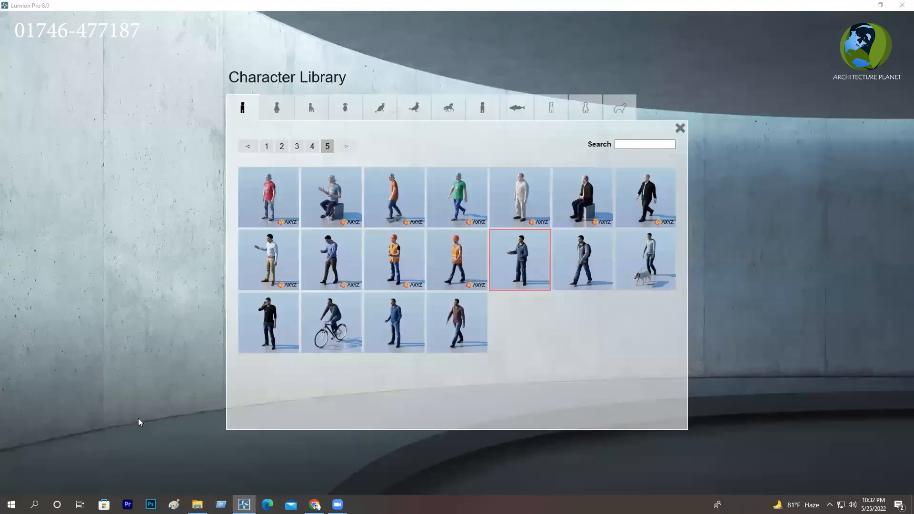
pyautogui.click(394, 323)
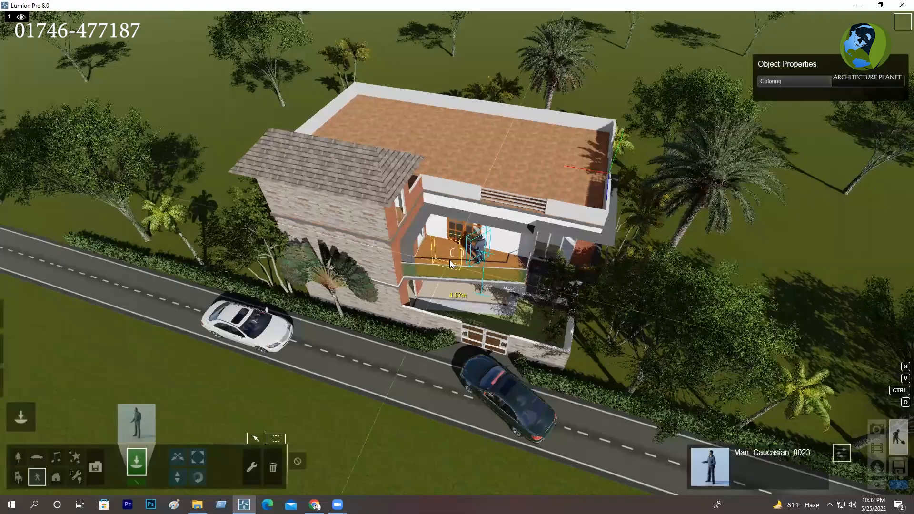
pyautogui.click(449, 259)
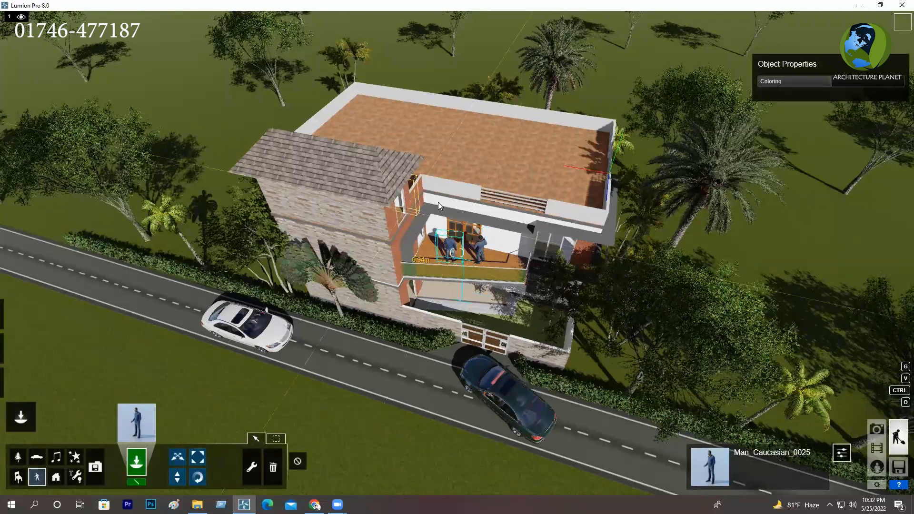
# Look through the women, boys and girls models, then place the walking Boy_Caucasian_001 on the roof terrace behind the front parapet
pyautogui.click(137, 421)
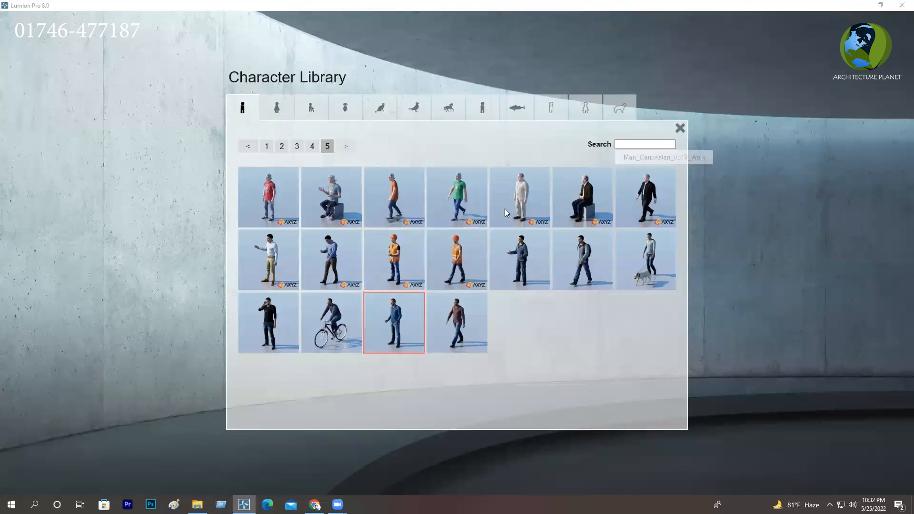
pyautogui.click(280, 108)
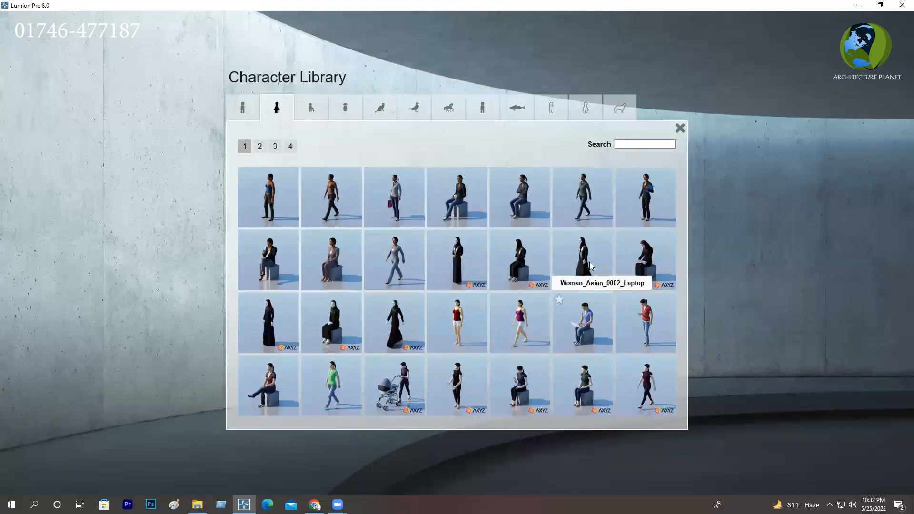
pyautogui.click(310, 109)
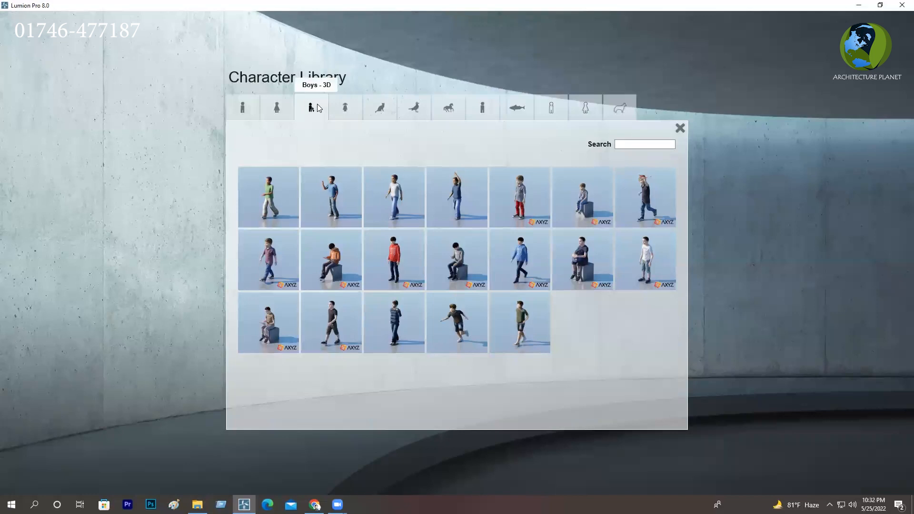
pyautogui.click(348, 110)
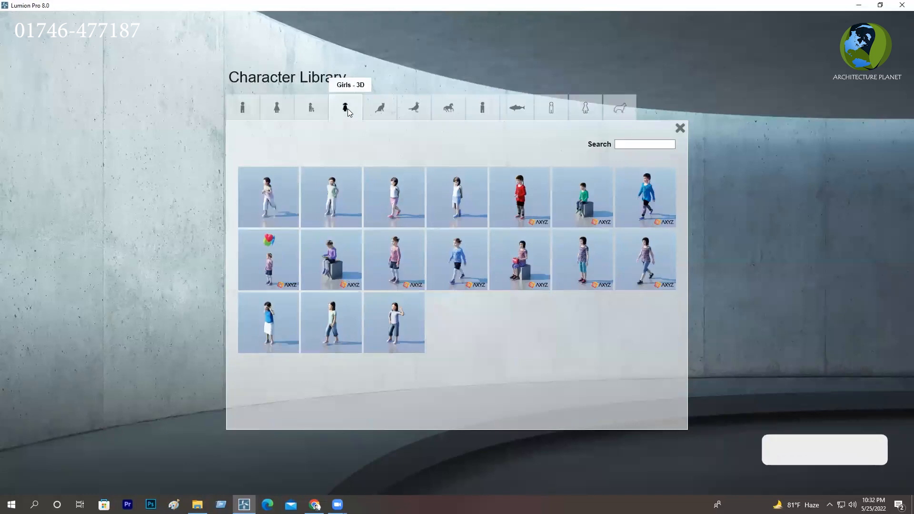
pyautogui.click(311, 114)
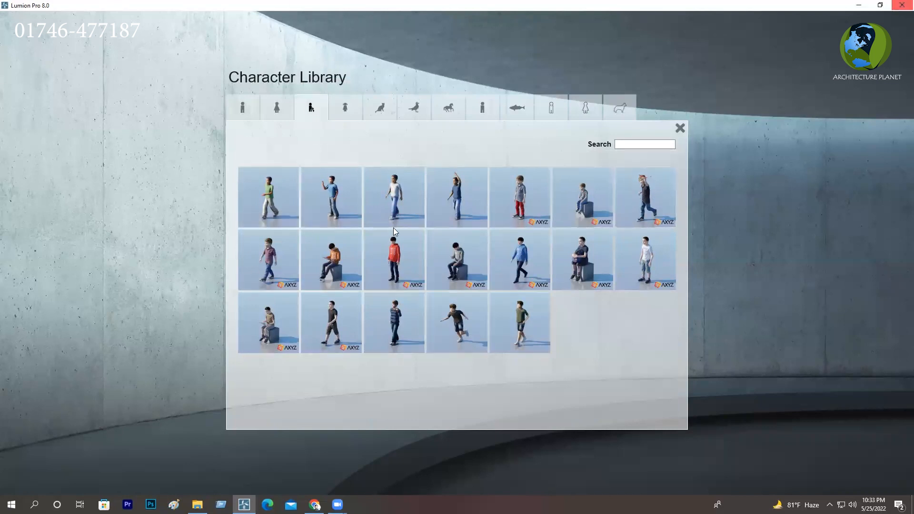
pyautogui.click(647, 190)
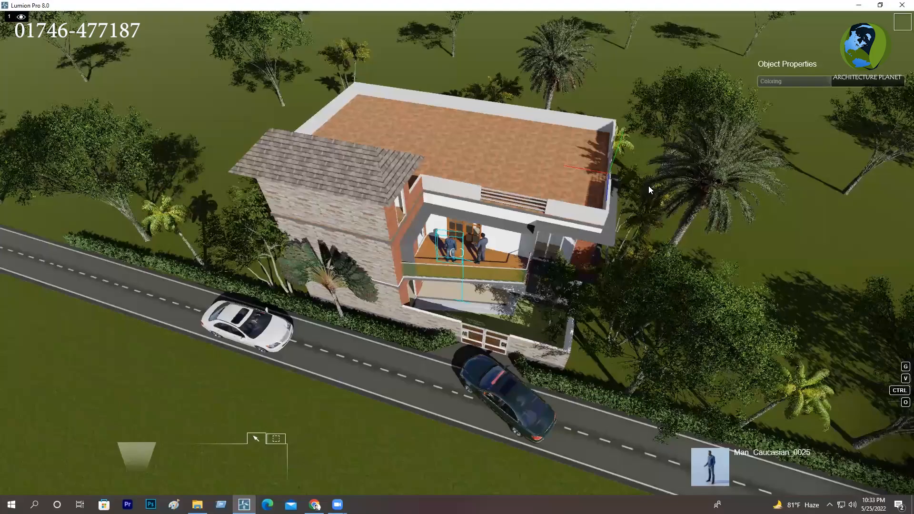
pyautogui.click(558, 196)
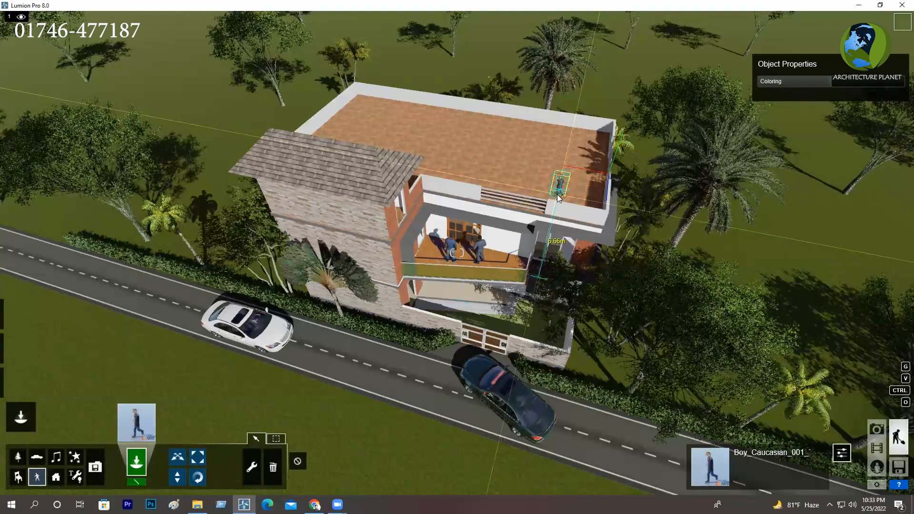
# Place the Girl_Caucasian_002 character holding balloons on the roof terrace, behind the end of the slatted front railing
pyautogui.click(134, 427)
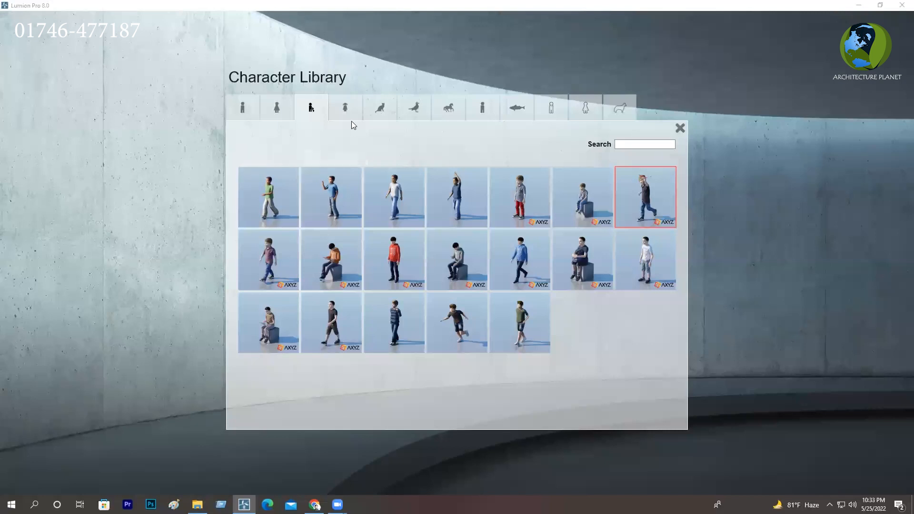
pyautogui.click(349, 107)
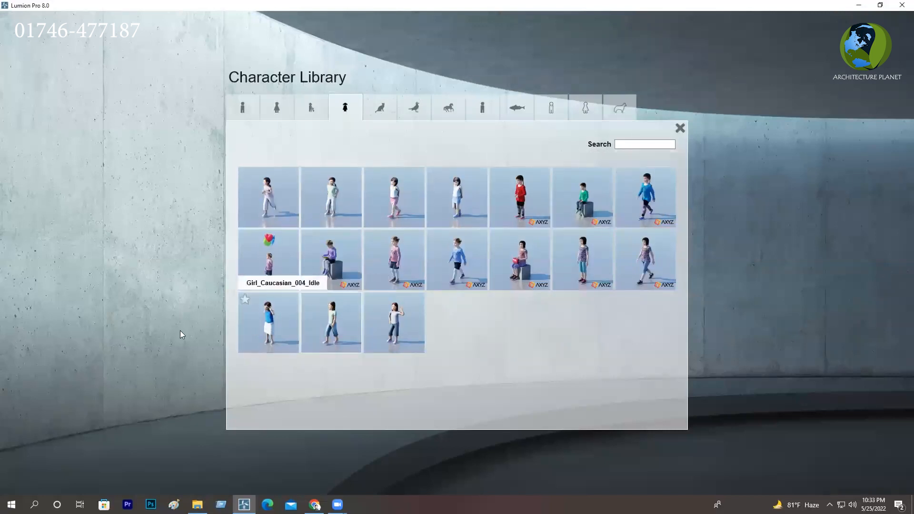
pyautogui.click(269, 252)
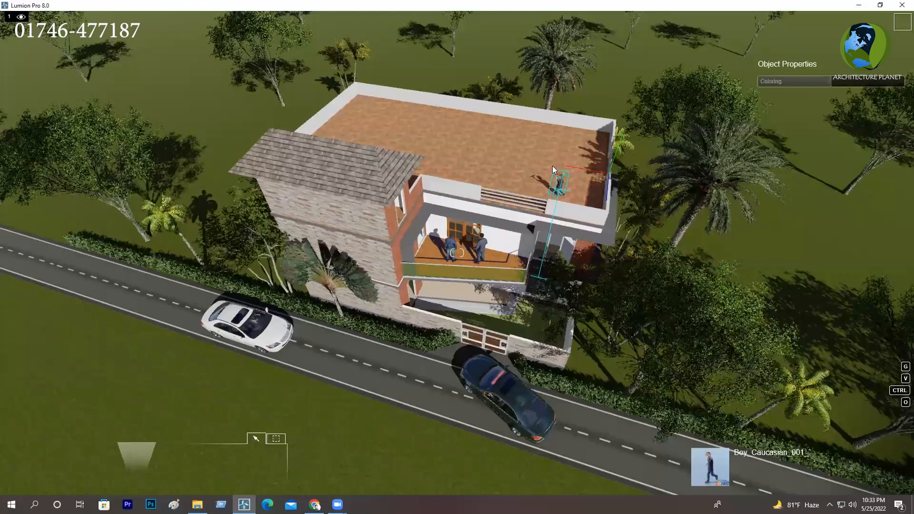
pyautogui.click(485, 184)
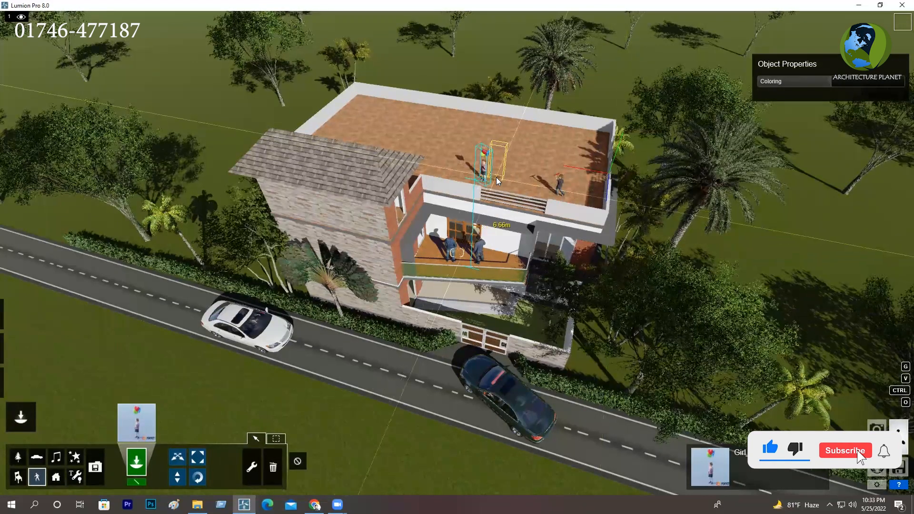
# Place the first girl model, dressed in white, on the roof terrace between the balloon girl and the tiled roof
pyautogui.click(128, 418)
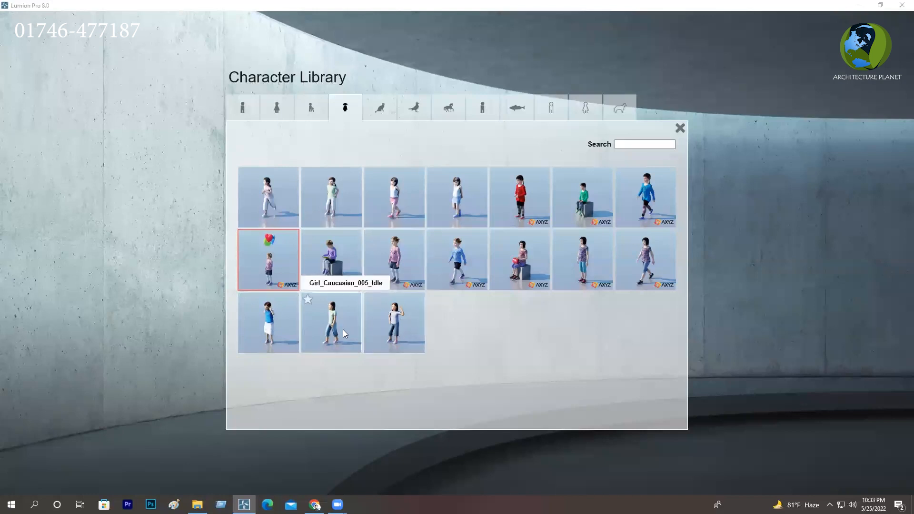
pyautogui.click(271, 189)
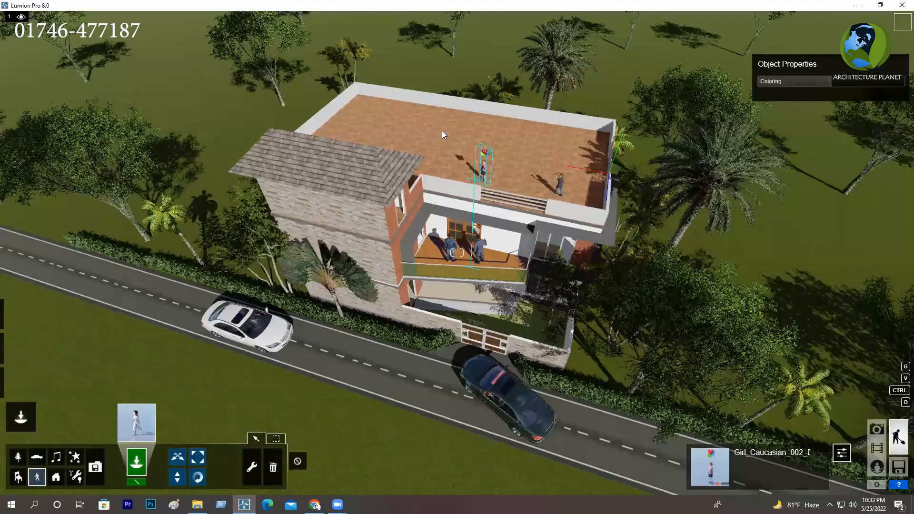
pyautogui.click(448, 176)
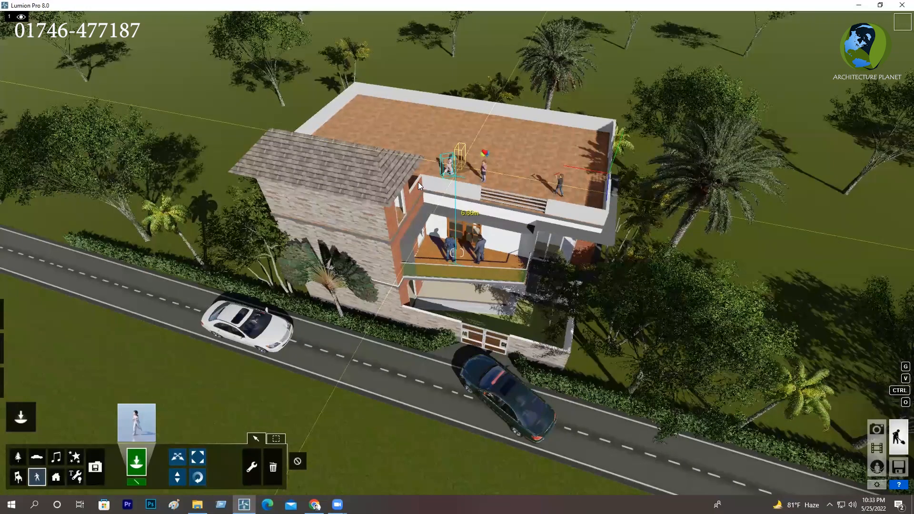
pyautogui.scroll(2, 418, 183)
pyautogui.scroll(2, 429, 193)
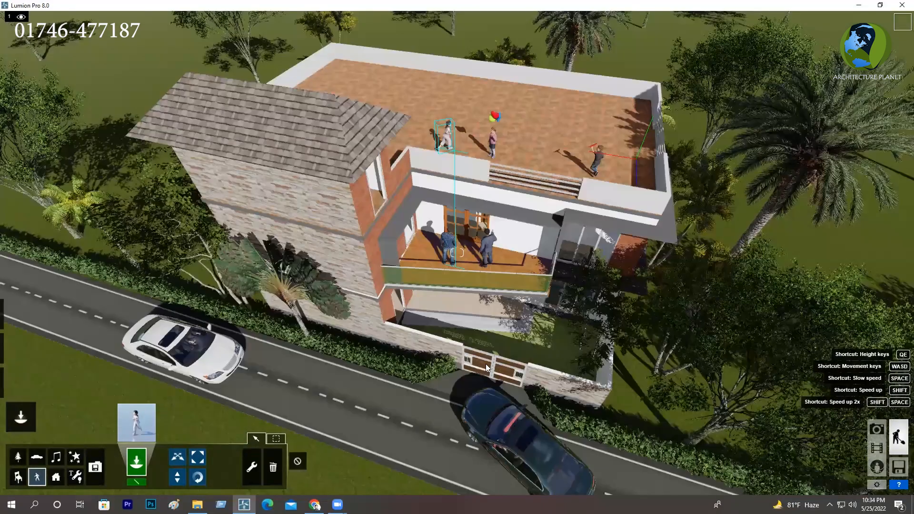
pyautogui.scroll(2, 490, 243)
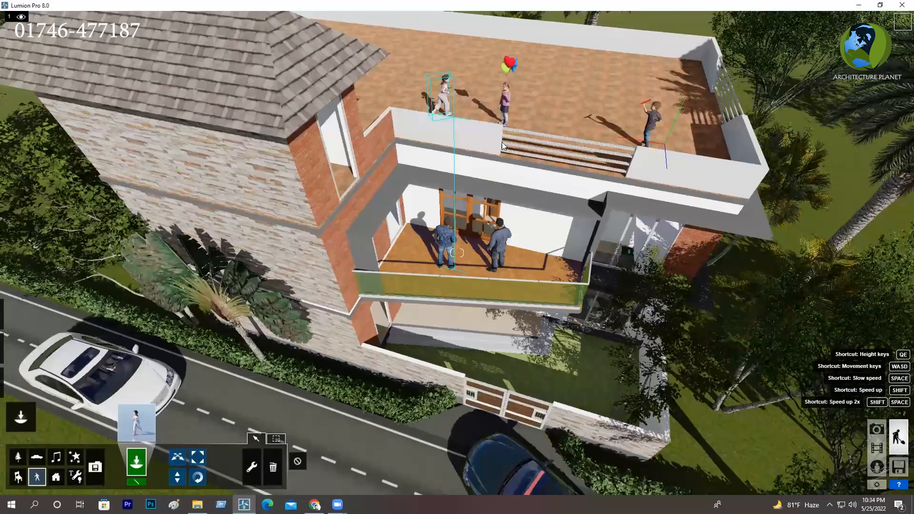
# Examine the children on the roof terrace and the two men on the balcony from above, close up and from the front
pyautogui.scroll(1, 502, 142)
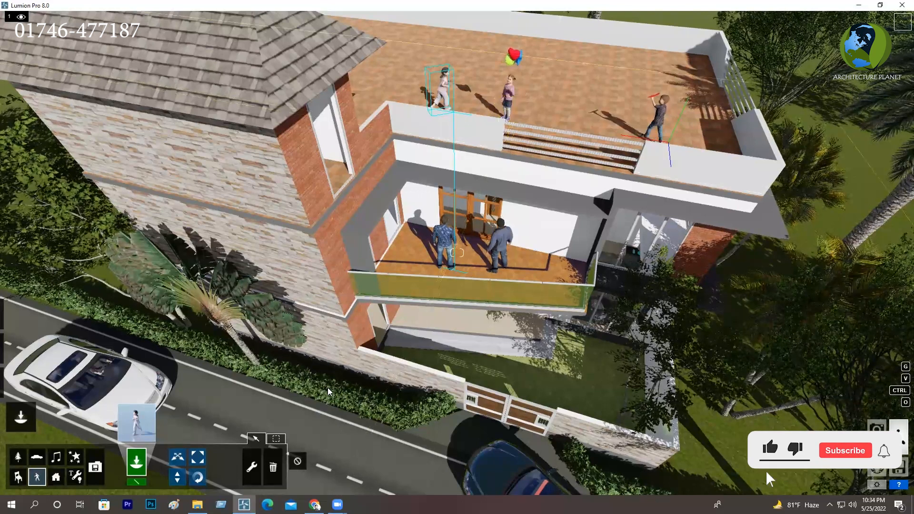
pyautogui.moveTo(432, 399); pyautogui.dragTo(435, 403, button='right')
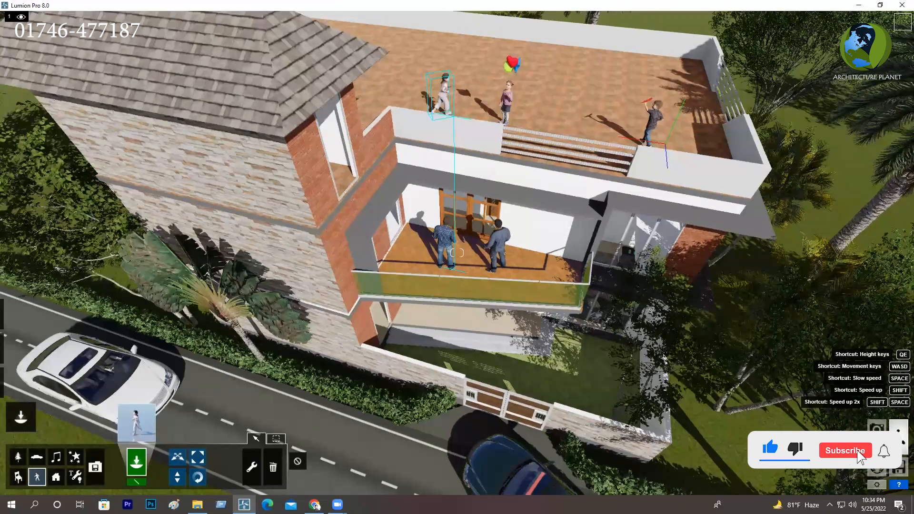
pyautogui.press('s')
pyautogui.moveTo(467, 450); pyautogui.dragTo(493, 431, button='right')
pyautogui.press('w')
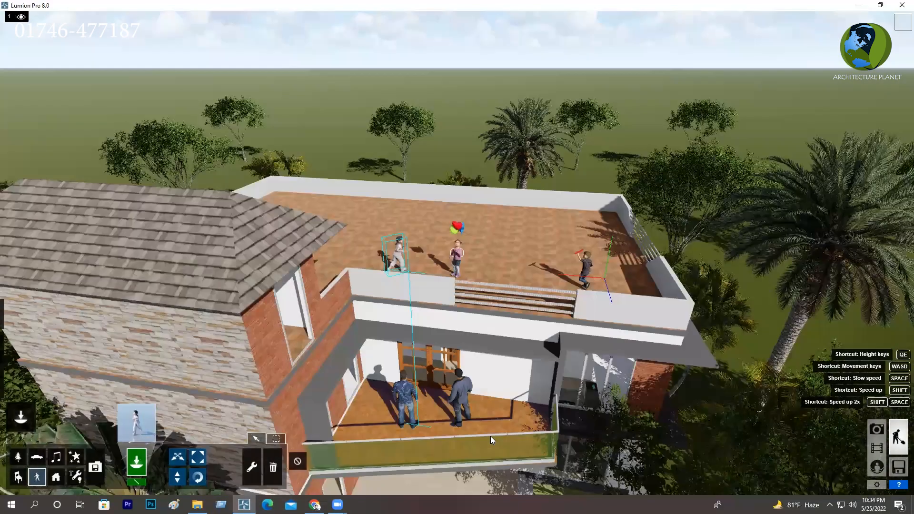
pyautogui.press('w')
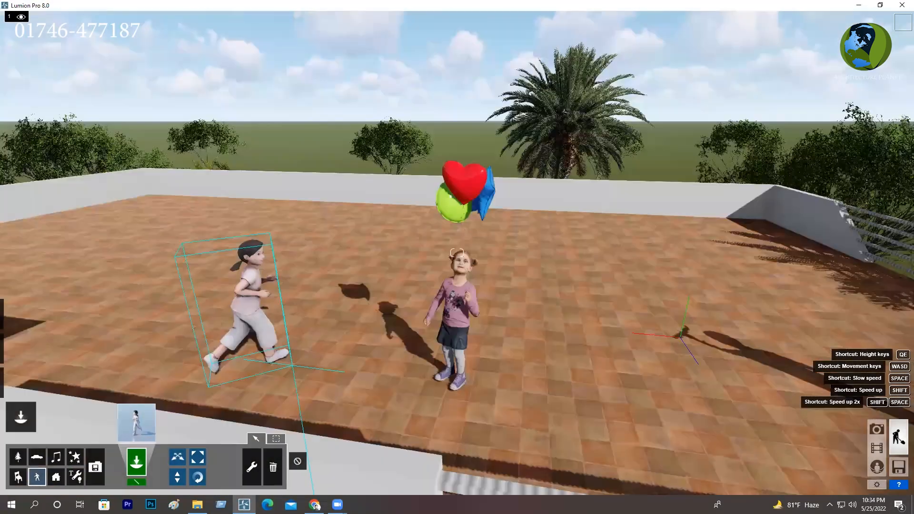
pyautogui.moveTo(485, 419); pyautogui.dragTo(485, 416, button='right')
pyautogui.press('s')
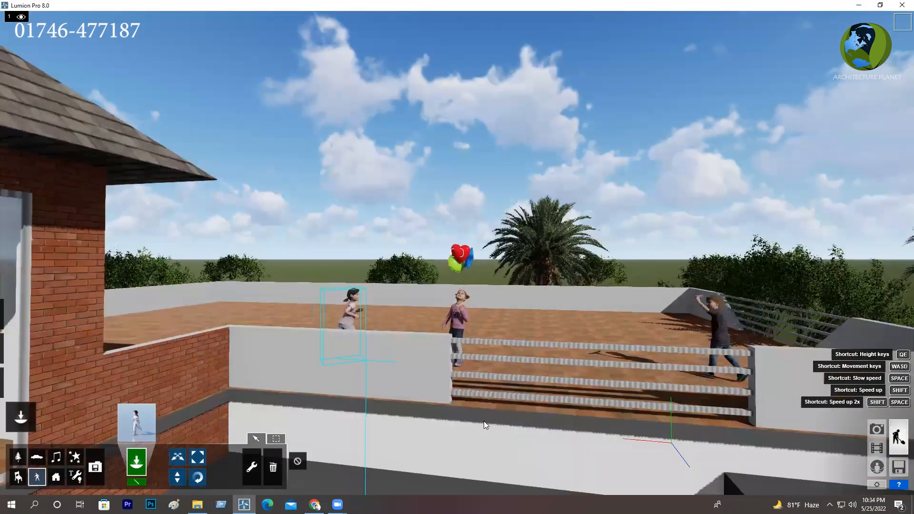
pyautogui.press('s')
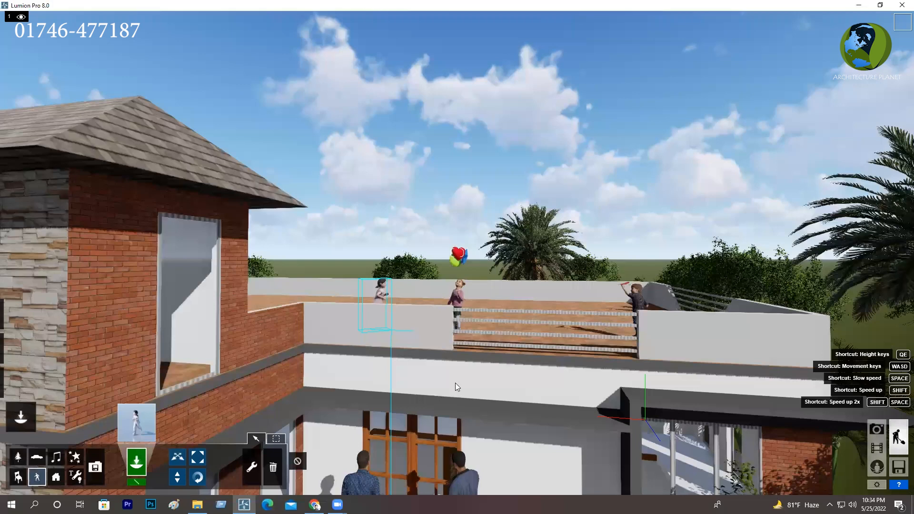
pyautogui.press('s')
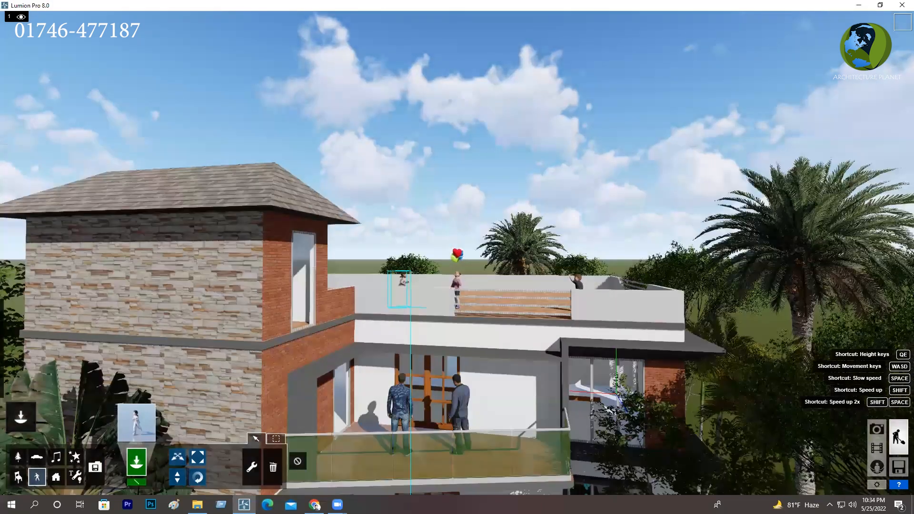
pyautogui.press('s')
pyautogui.moveTo(457, 253); pyautogui.dragTo(517, 240, button='right')
pyautogui.press('w')
pyautogui.press('w')
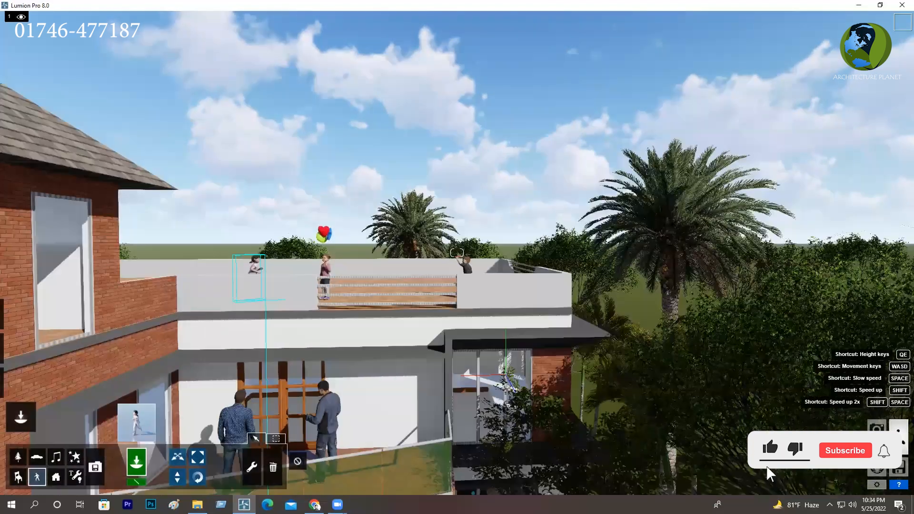
pyautogui.moveTo(457, 253); pyautogui.dragTo(407, 273, button='right')
pyautogui.press('w')
pyautogui.moveTo(437, 387); pyautogui.dragTo(375, 387, button='right')
pyautogui.press('d')
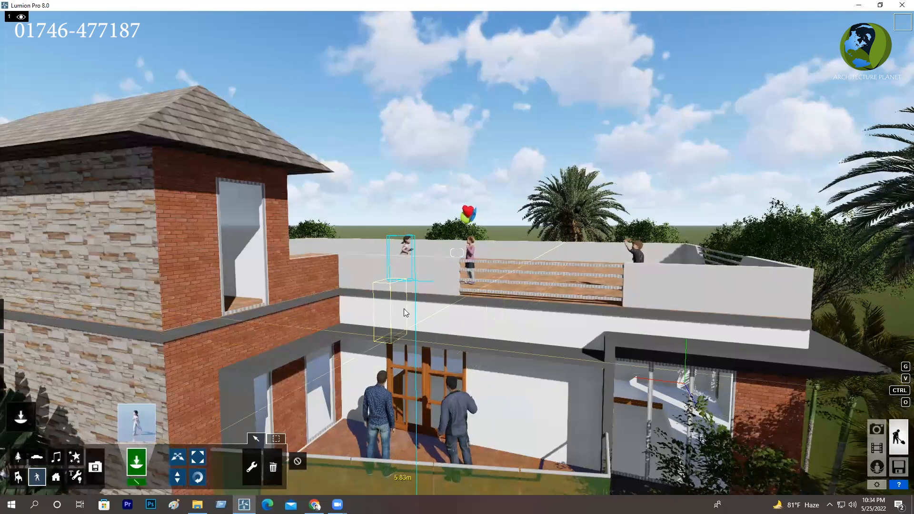
# Move the Man_Caucasian_0023 character on the balcony away from the other man and closer to the glass railing
pyautogui.moveTo(415, 304); pyautogui.dragTo(396, 399, button='right')
pyautogui.press('w')
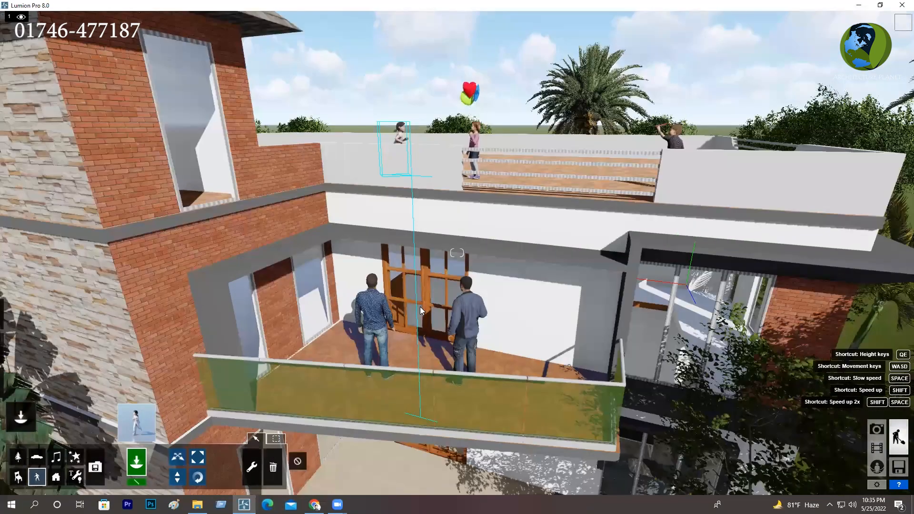
pyautogui.press('w')
pyautogui.press('w')
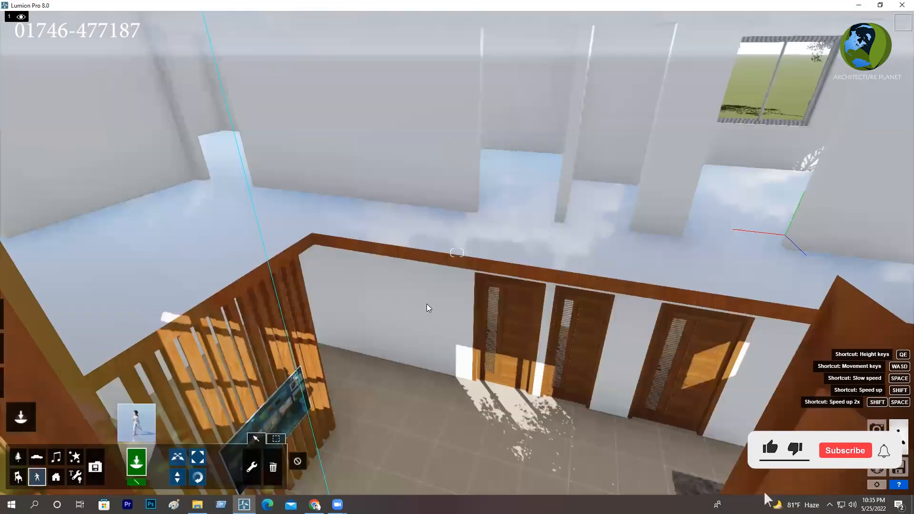
pyautogui.press('s')
pyautogui.press('s')
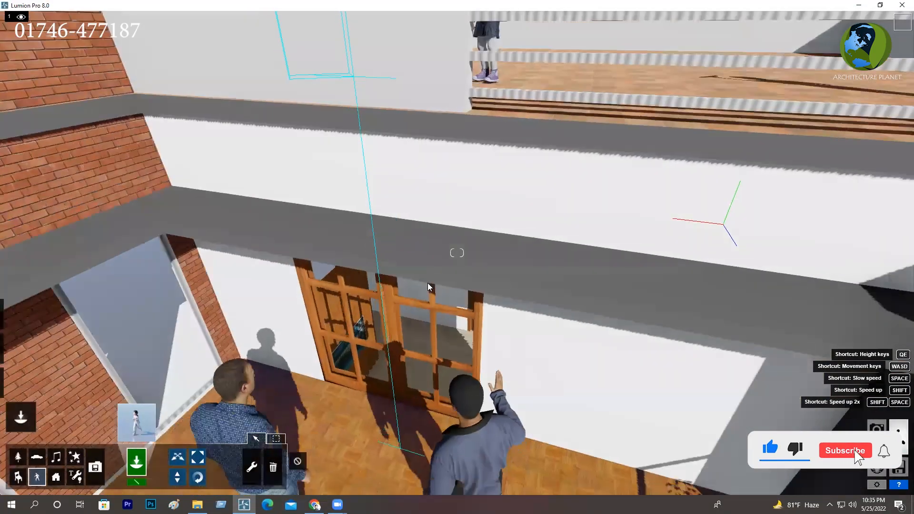
pyautogui.press('s')
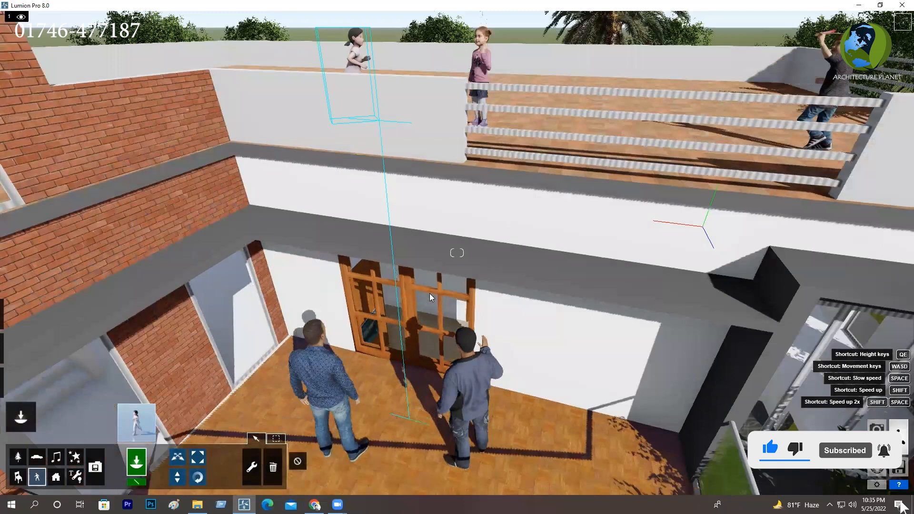
pyautogui.press('s')
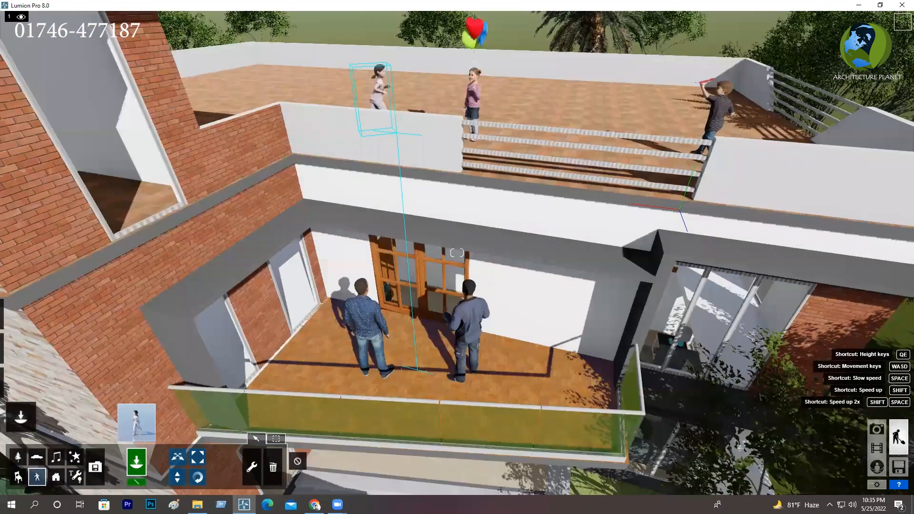
pyautogui.press('s')
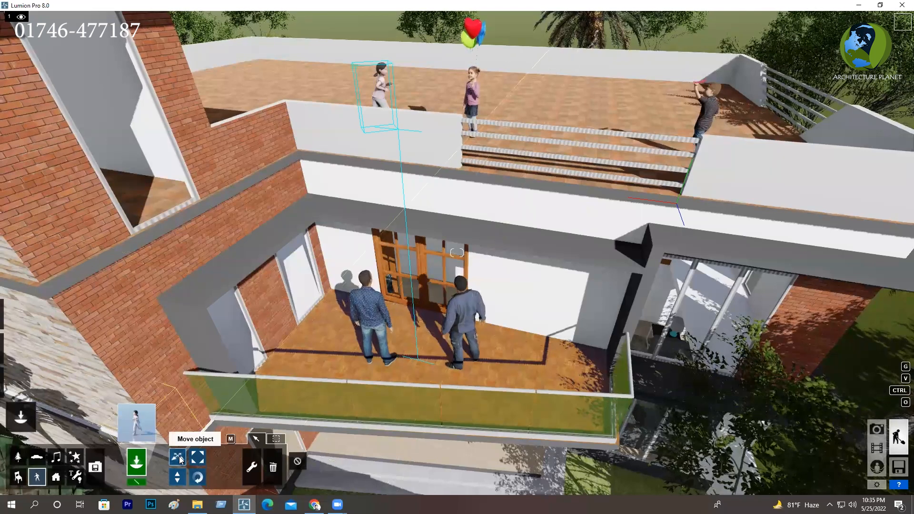
pyautogui.click(180, 458)
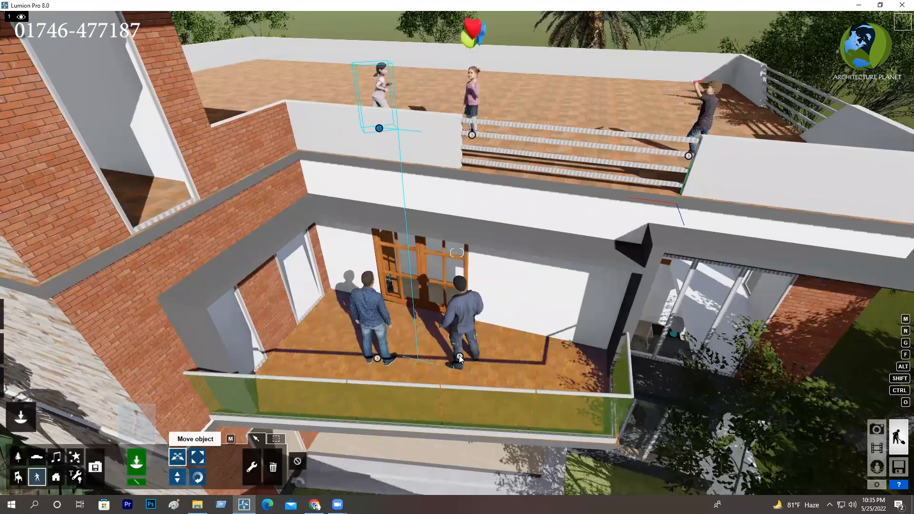
pyautogui.click(460, 359)
pyautogui.moveTo(467, 367); pyautogui.dragTo(486, 385)
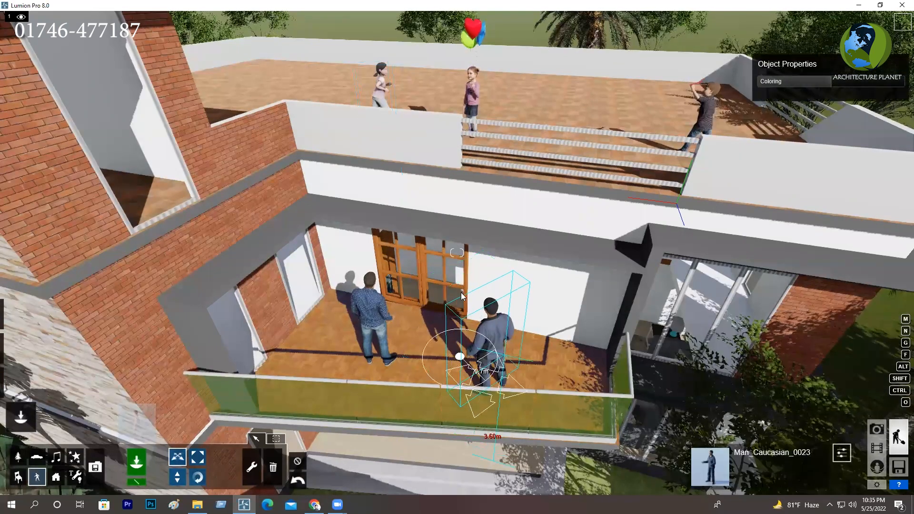
# Move Man_Caucasian_0023 and Man_Caucasian_0025 right up to the balcony's glass railing, leaving a gap between them
pyautogui.scroll(1, 459, 288)
pyautogui.scroll(3, 458, 285)
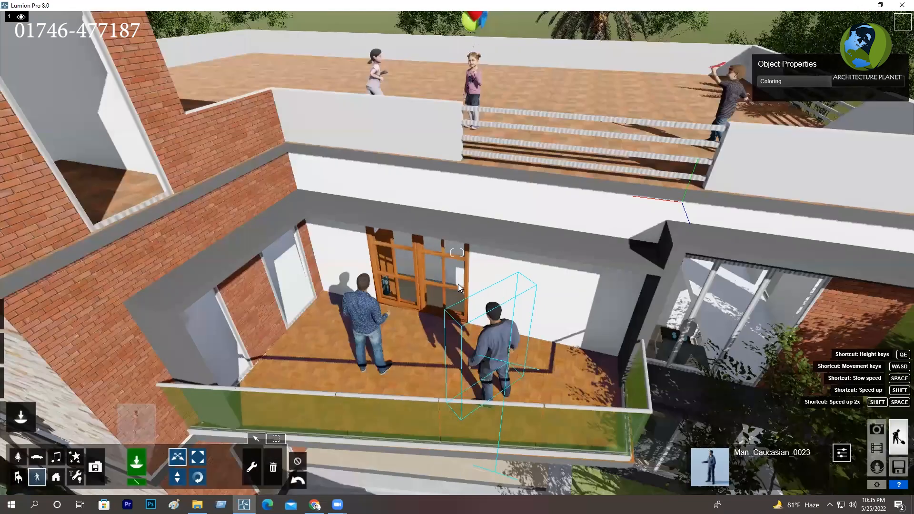
pyautogui.scroll(4, 457, 284)
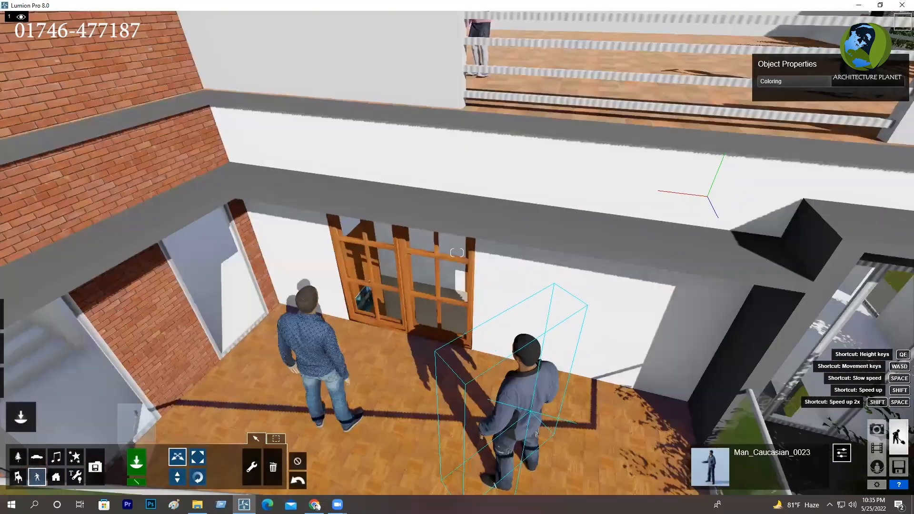
pyautogui.moveTo(457, 284); pyautogui.dragTo(463, 317, button='right')
pyautogui.scroll(-2, 463, 317)
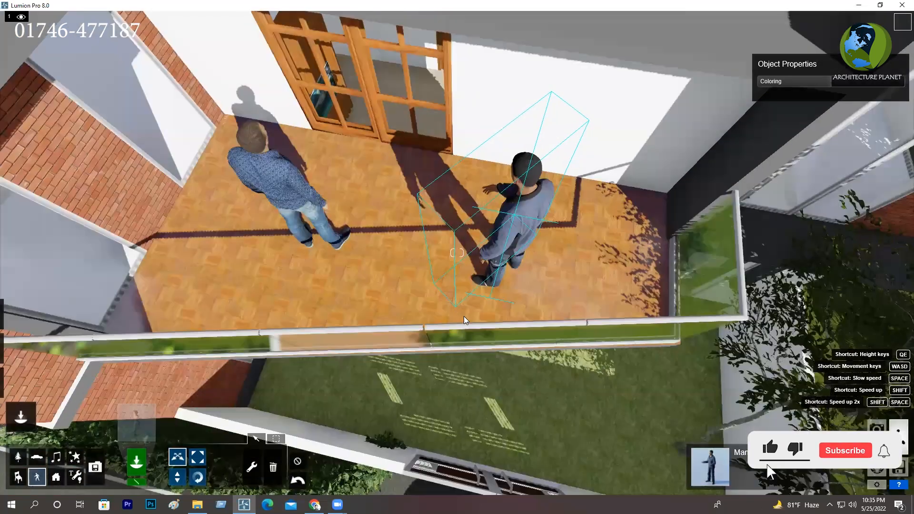
pyautogui.scroll(-2, 463, 308)
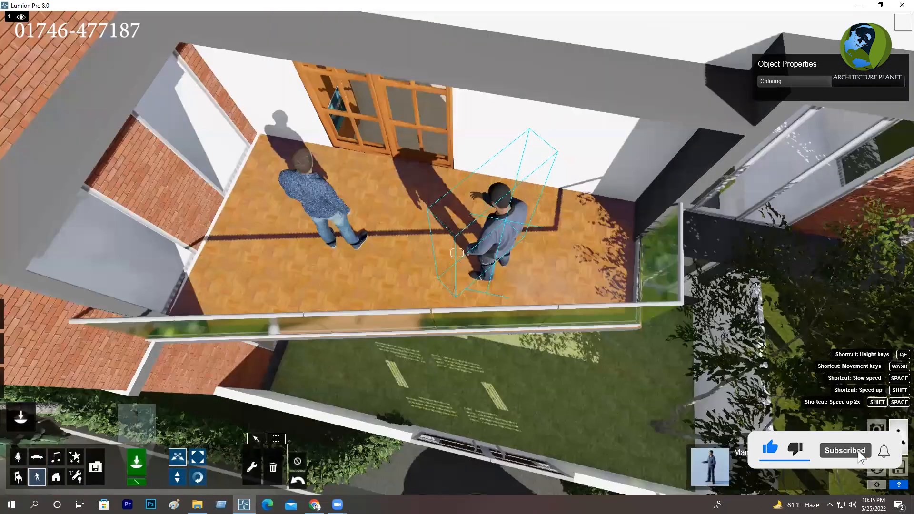
pyautogui.scroll(3, 463, 275)
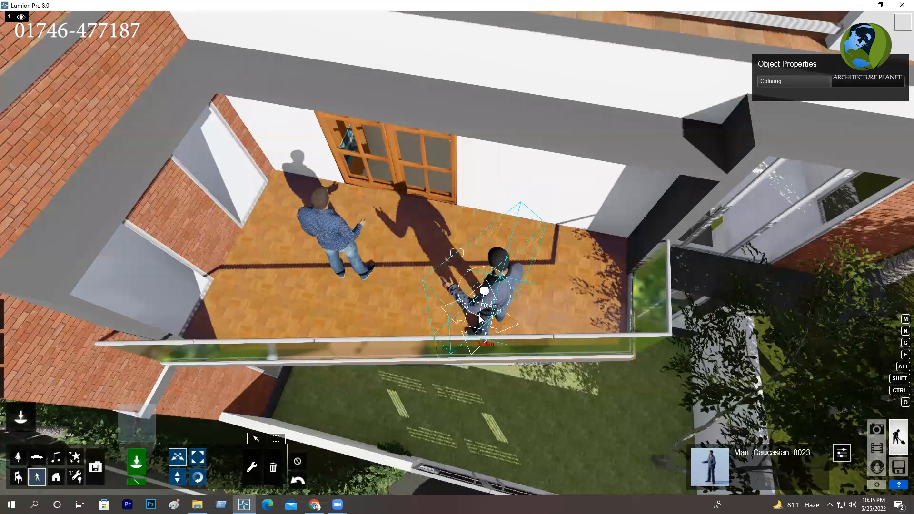
pyautogui.moveTo(348, 269); pyautogui.dragTo(353, 325)
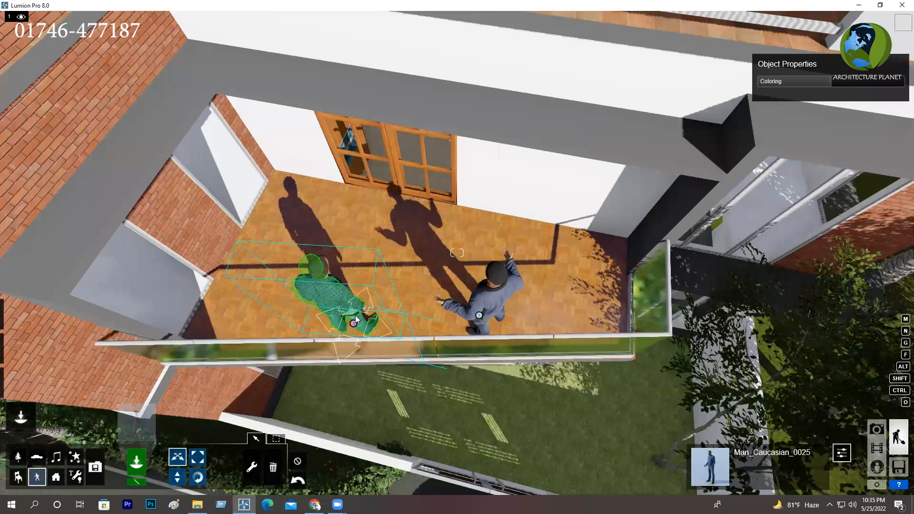
# Rotate the two men at the railing to face each other and move Man_Caucasian_0025 closer to Man_Caucasian_0023
pyautogui.click(199, 478)
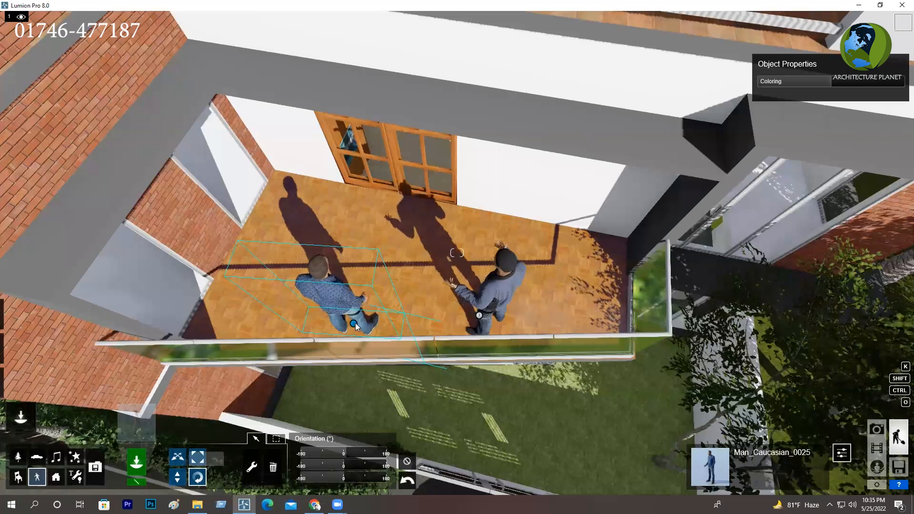
pyautogui.moveTo(354, 323); pyautogui.dragTo(407, 327)
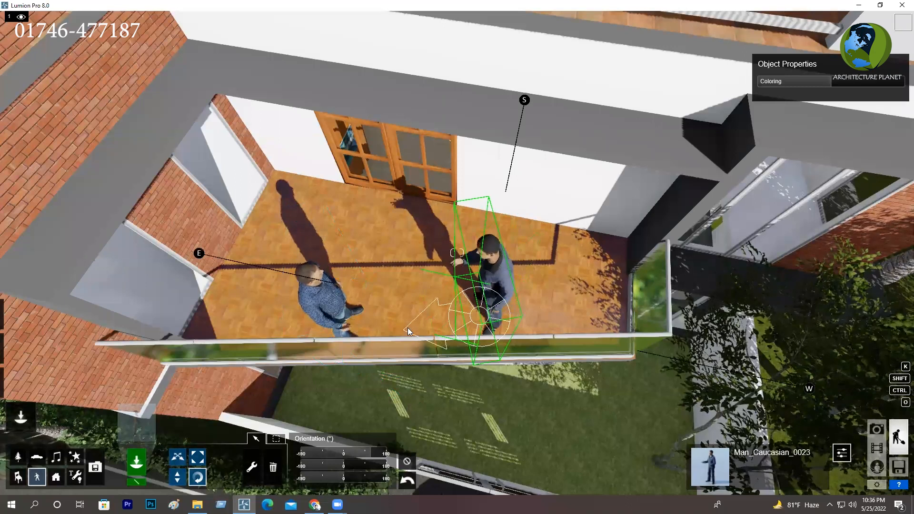
pyautogui.click(182, 458)
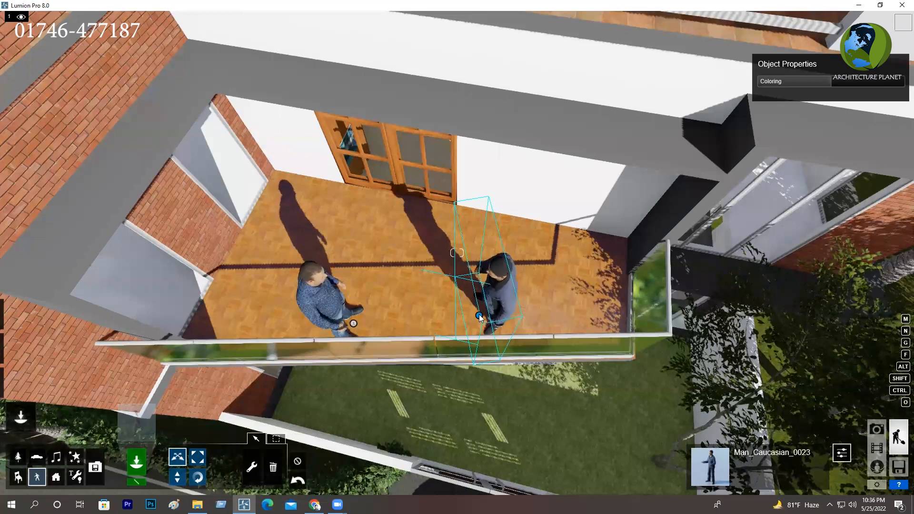
pyautogui.moveTo(479, 315); pyautogui.dragTo(380, 327)
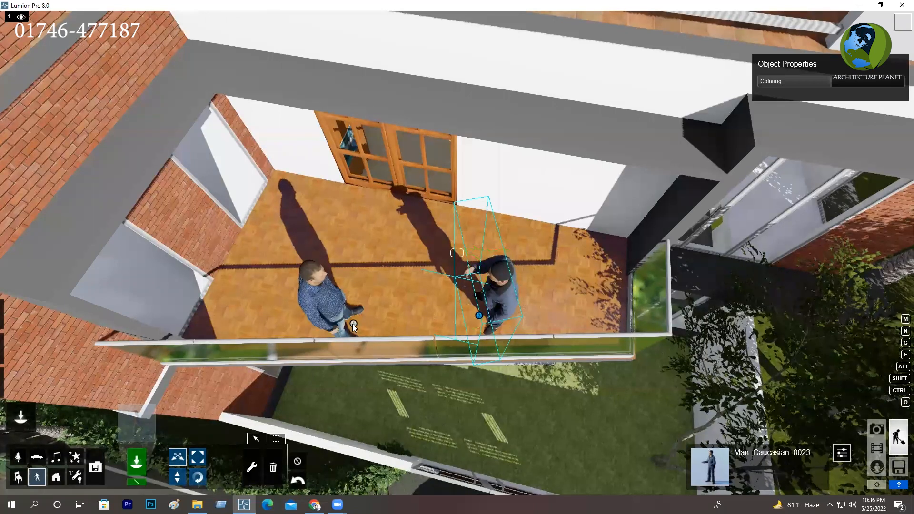
pyautogui.moveTo(353, 323); pyautogui.dragTo(412, 326)
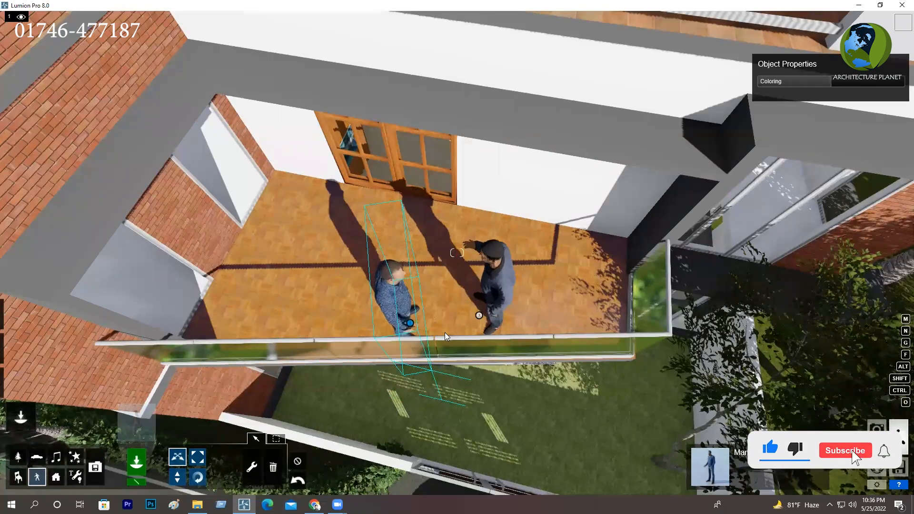
# Check how the two men stand together on the balcony, both close up and in a wide view of the house
pyautogui.scroll(2, 443, 314)
pyautogui.scroll(2, 443, 312)
pyautogui.moveTo(444, 313); pyautogui.dragTo(443, 299, button='right')
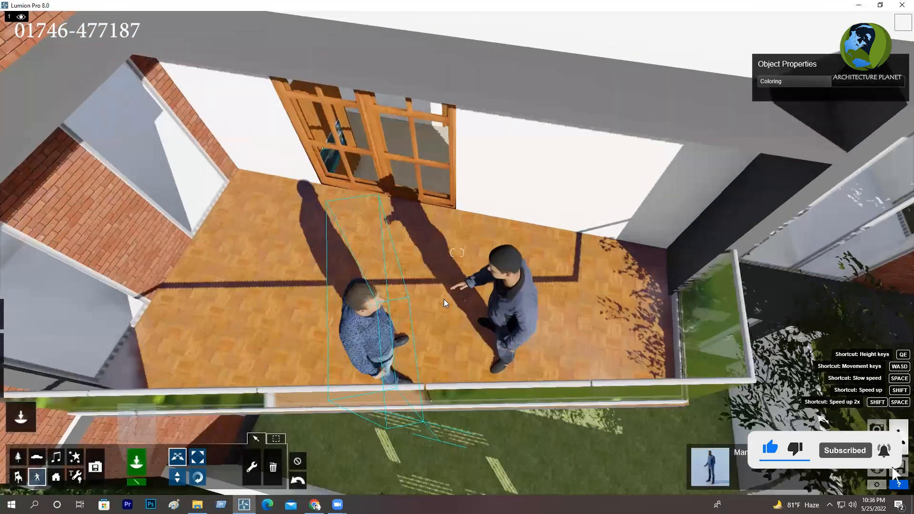
pyautogui.scroll(-2, 443, 300)
pyautogui.scroll(-3, 444, 299)
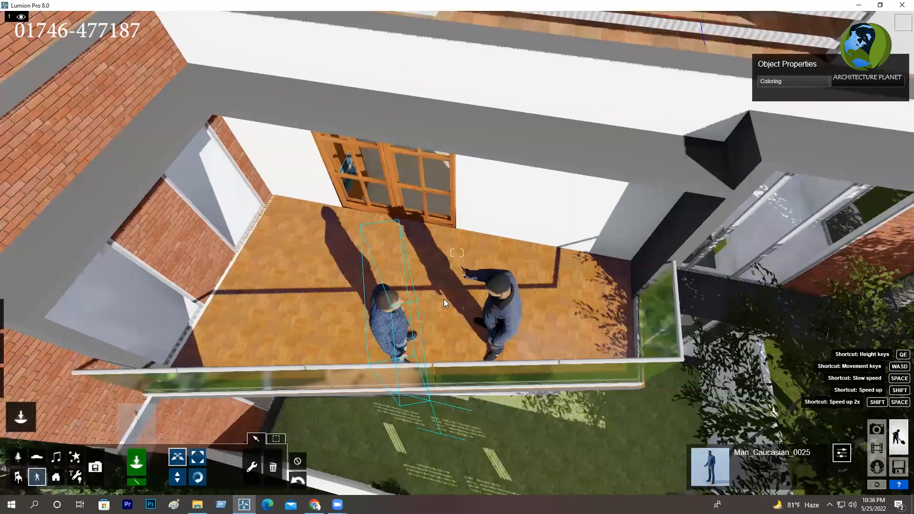
pyautogui.scroll(-5, 439, 284)
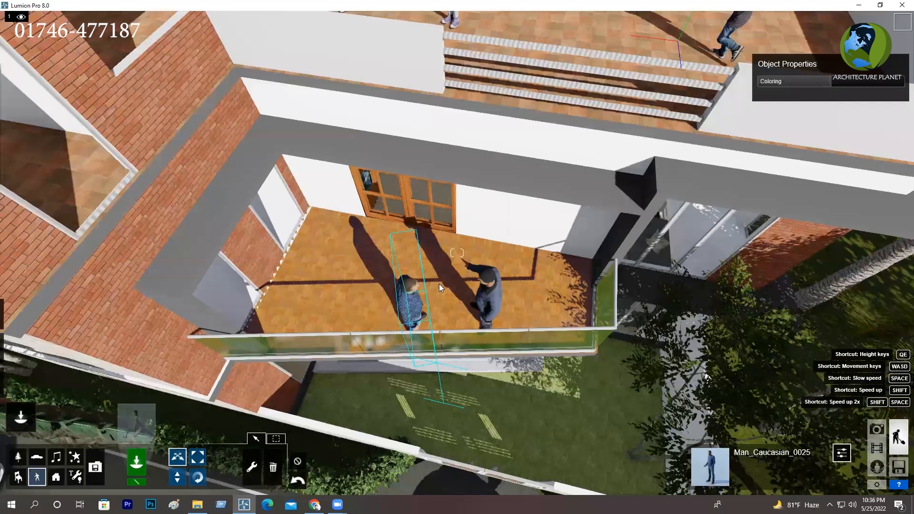
pyautogui.scroll(-2, 454, 253)
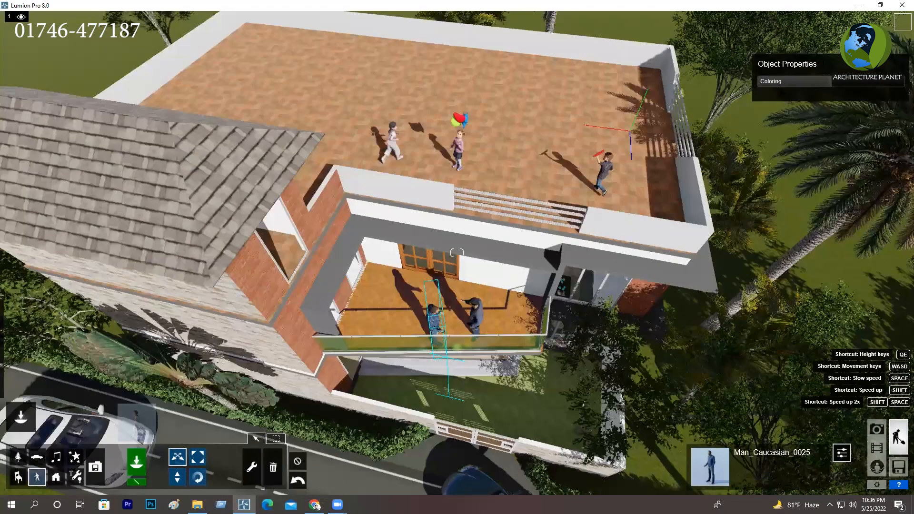
pyautogui.scroll(-2, 457, 253)
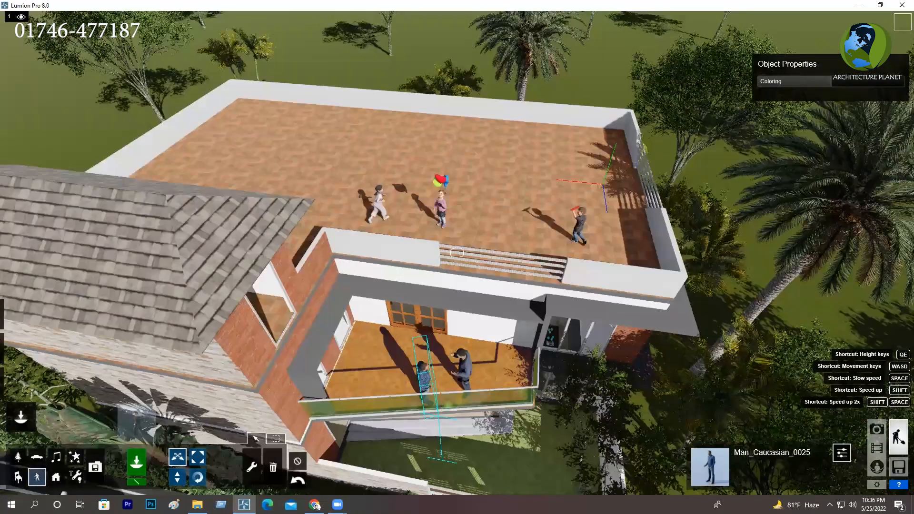
# Move the girl in white across the roof terrace to a spot near the rear parapet, behind the balloon girl
pyautogui.moveTo(402, 272); pyautogui.dragTo(439, 220, button='right')
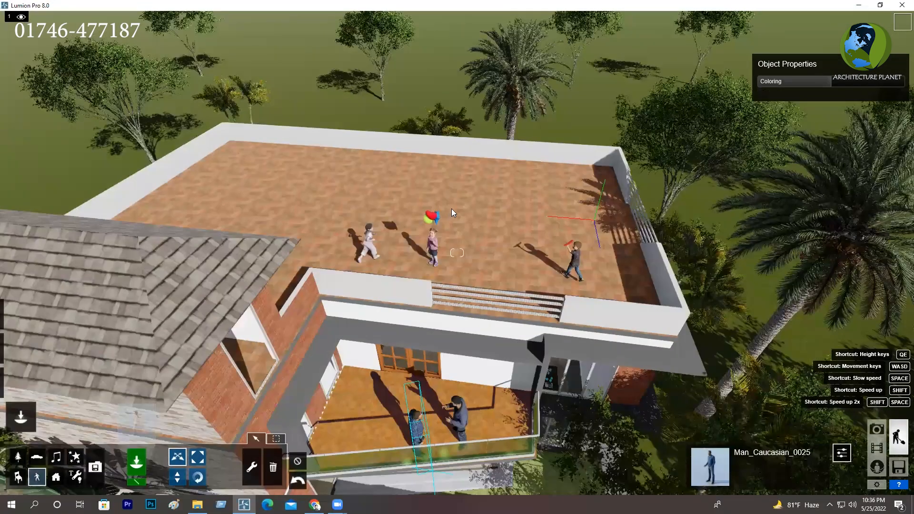
pyautogui.scroll(2, 451, 212)
pyautogui.scroll(2, 478, 198)
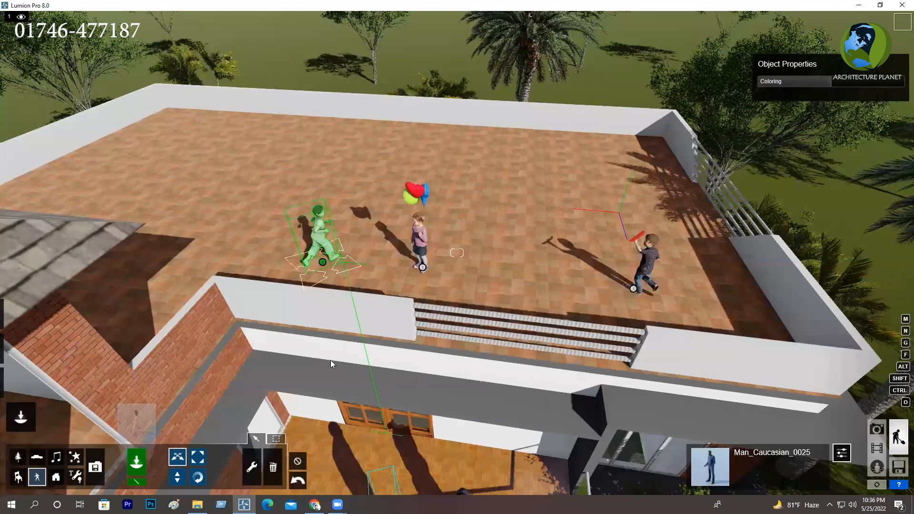
pyautogui.click(322, 262)
pyautogui.moveTo(362, 155); pyautogui.dragTo(370, 162)
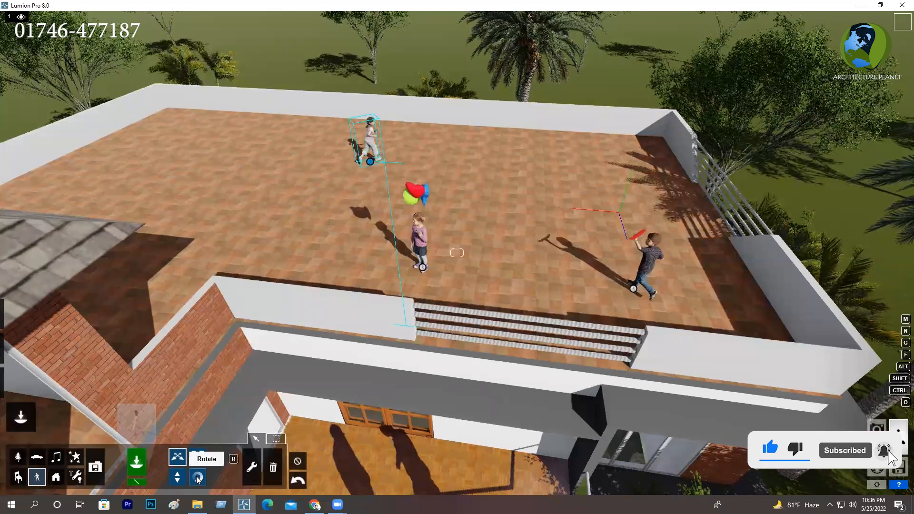
# Rotate the girl in white and the Boy_Caucasian_001 character on the roof terrace so that they face each other
pyautogui.click(198, 477)
pyautogui.moveTo(366, 159); pyautogui.dragTo(634, 273)
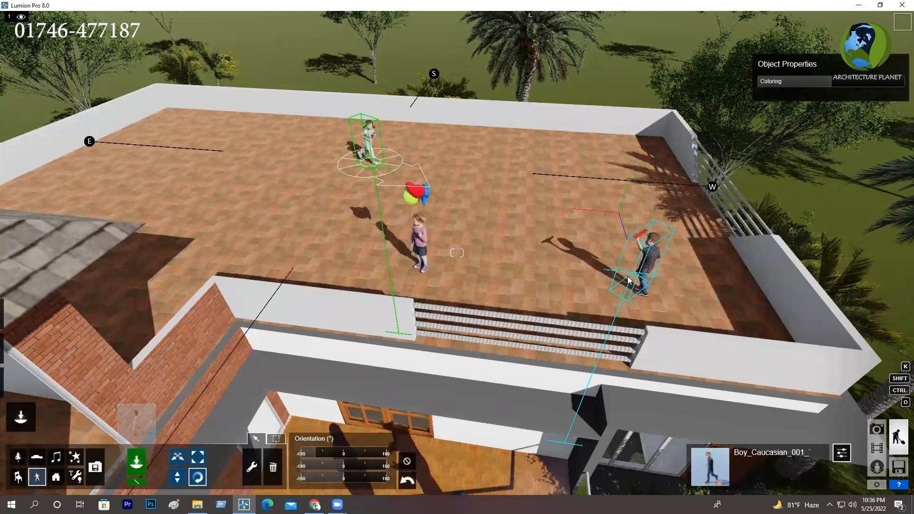
pyautogui.moveTo(626, 278); pyautogui.dragTo(626, 277)
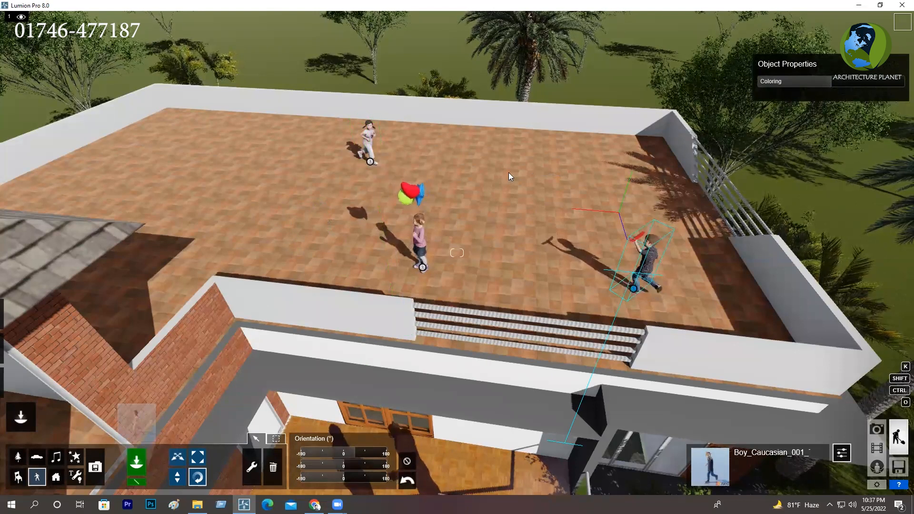
# Turn the Girl_Caucasian_002 balloon character towards the rear of the terrace and move her closer to the slatted front railing
pyautogui.click(423, 268)
pyautogui.moveTo(424, 270); pyautogui.dragTo(487, 211)
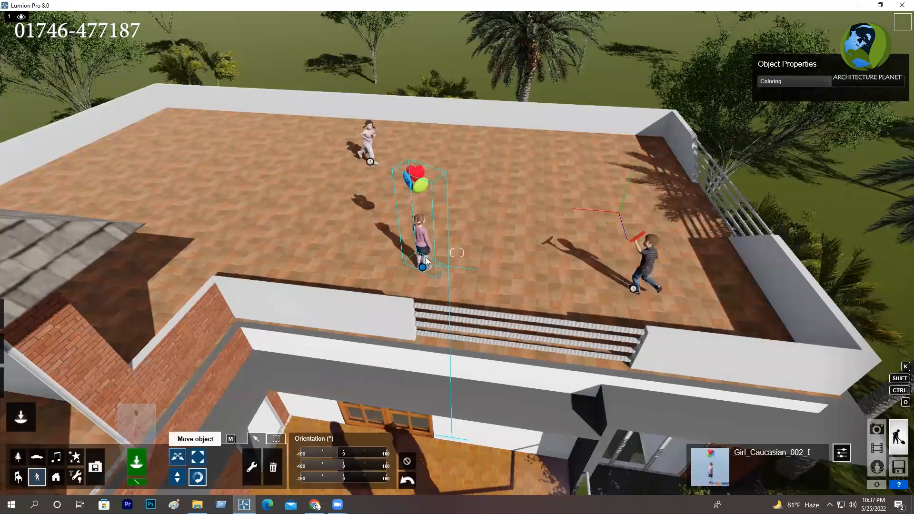
pyautogui.click(178, 457)
pyautogui.moveTo(422, 268); pyautogui.dragTo(463, 288)
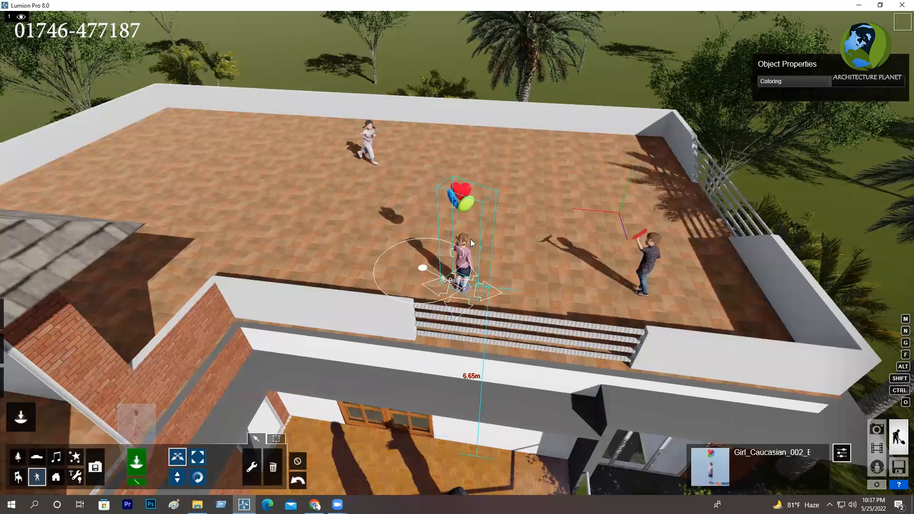